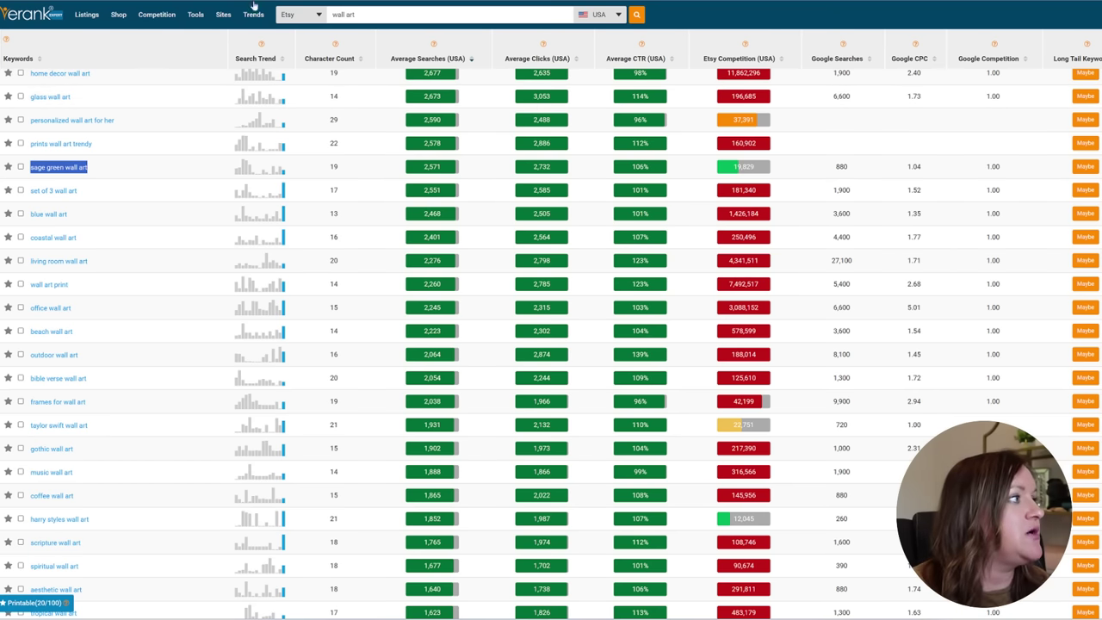
pyautogui.moveTo(354, 14); pyautogui.dragTo(320, 14)
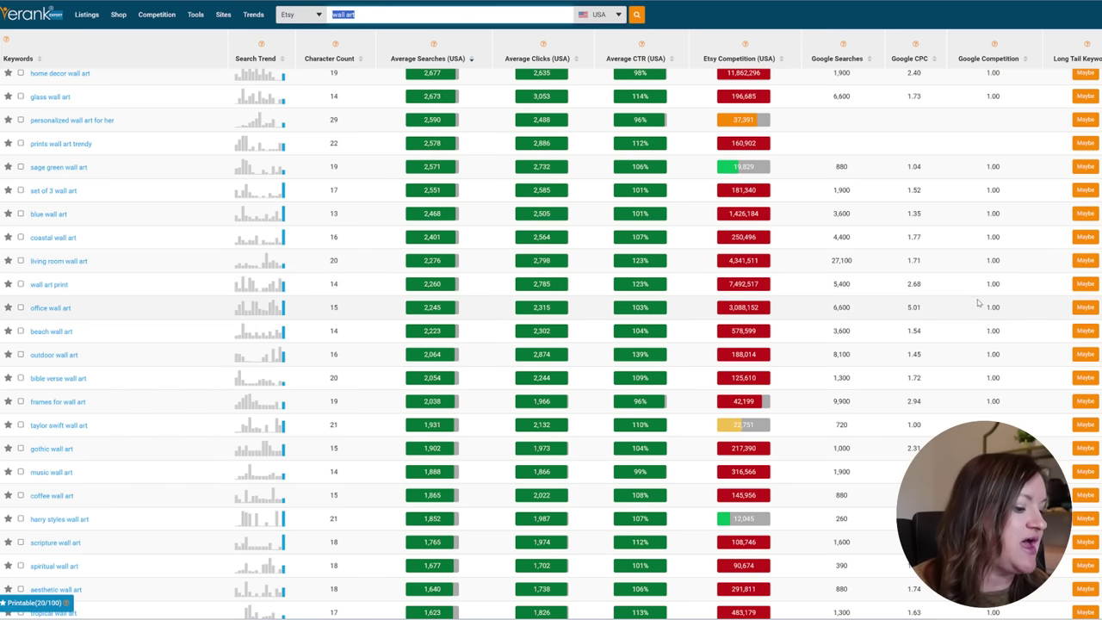
pyautogui.scroll(-3, 873, 366)
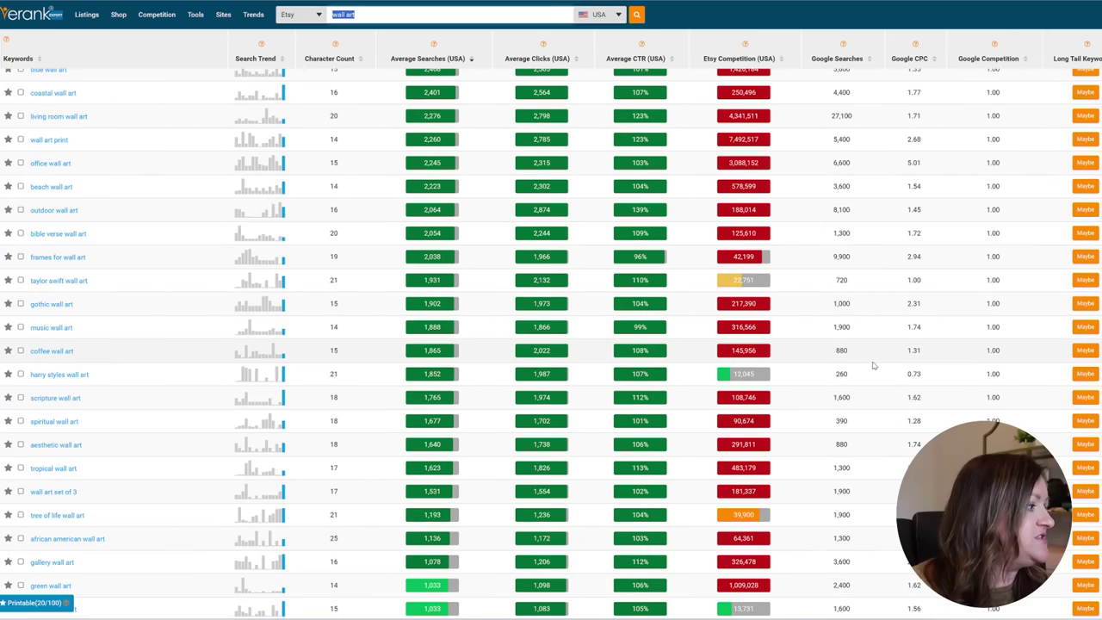
pyautogui.scroll(-3, 873, 366)
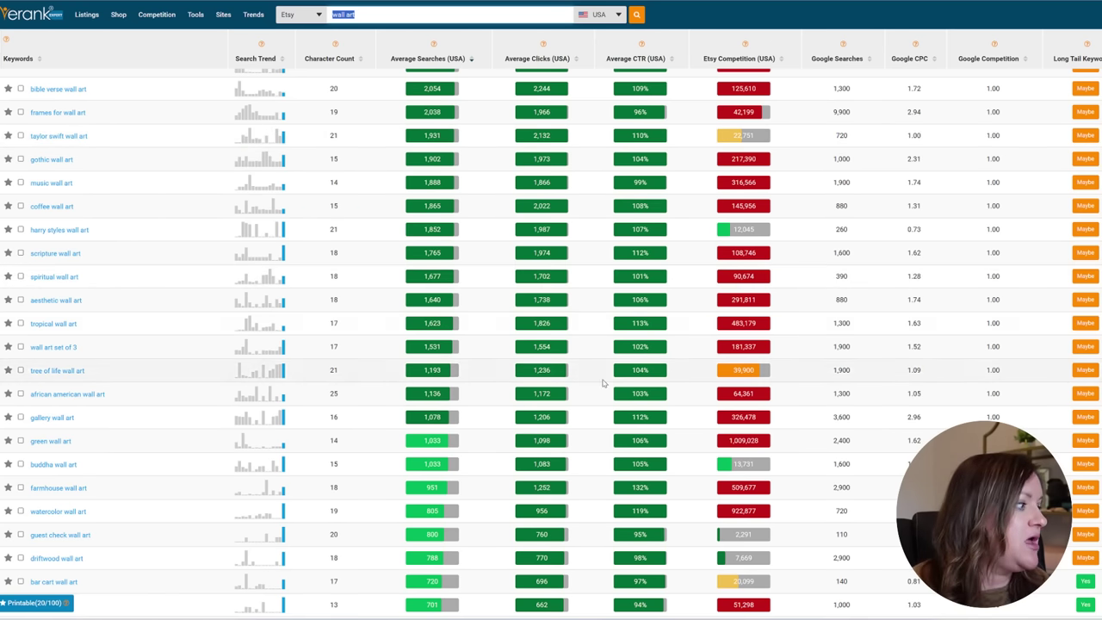
pyautogui.scroll(-3, 482, 379)
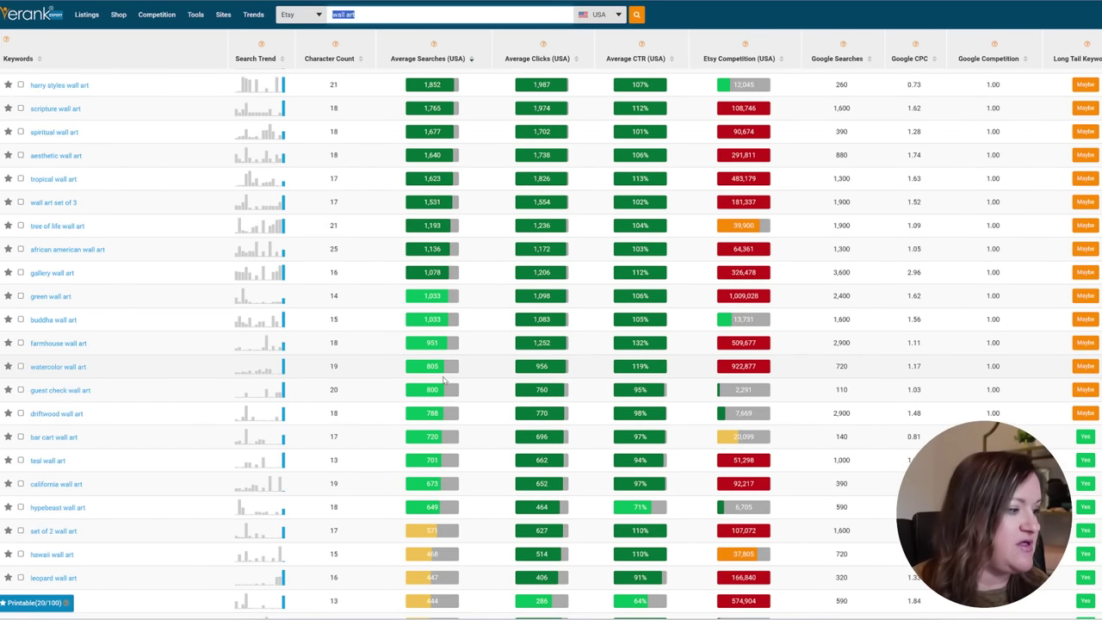
pyautogui.scroll(-1, 444, 379)
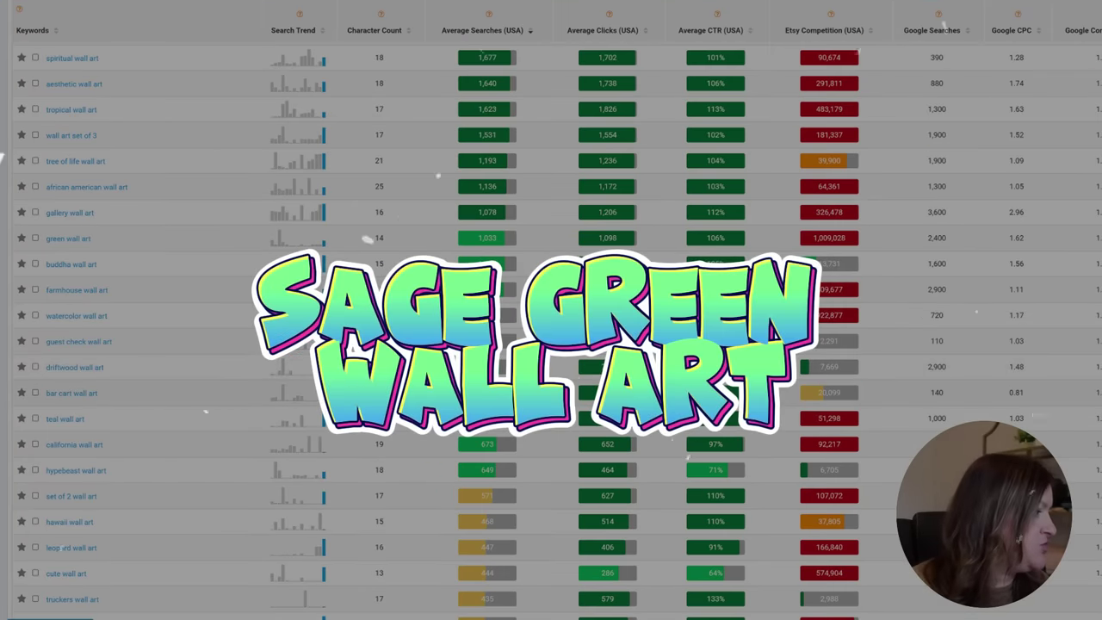
pyautogui.scroll(-5, 482, 344)
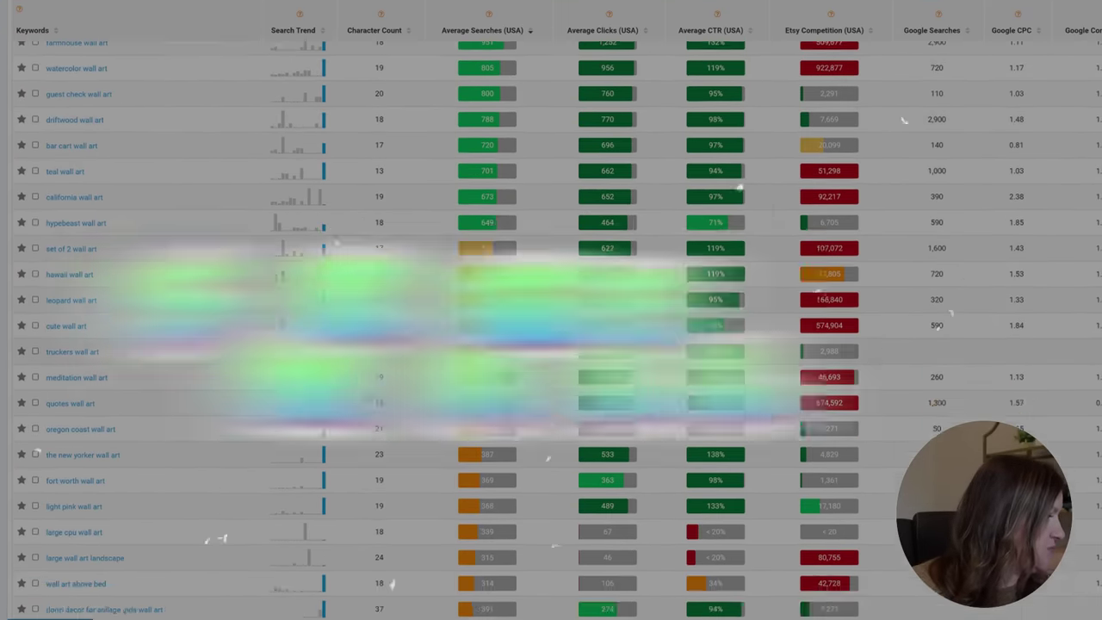
pyautogui.scroll(-2, 362, 396)
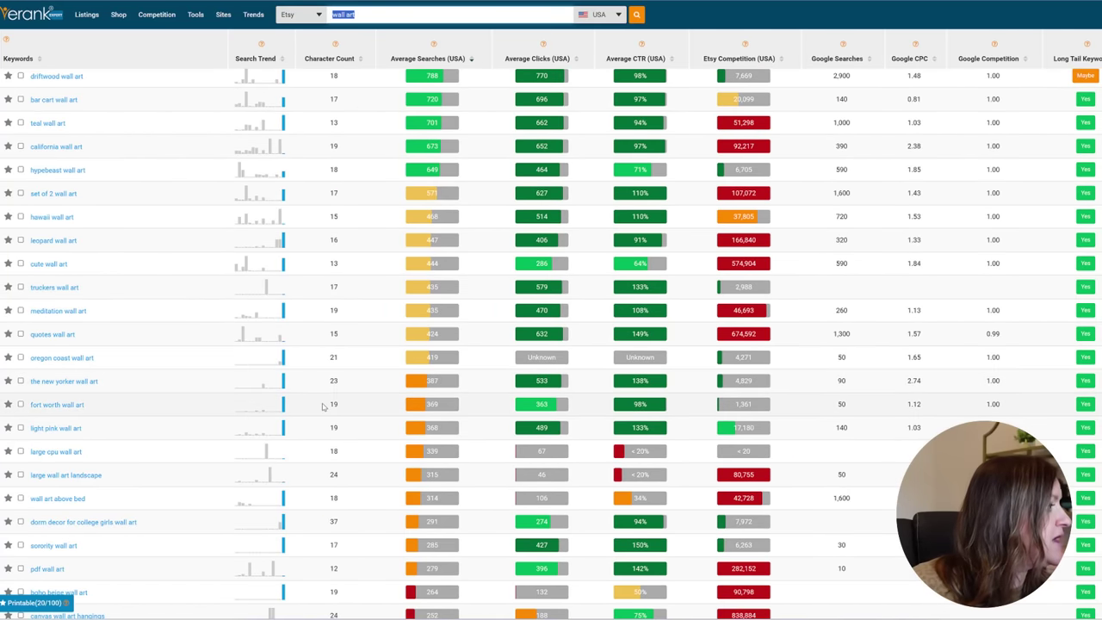
pyautogui.scroll(10, 125, 330)
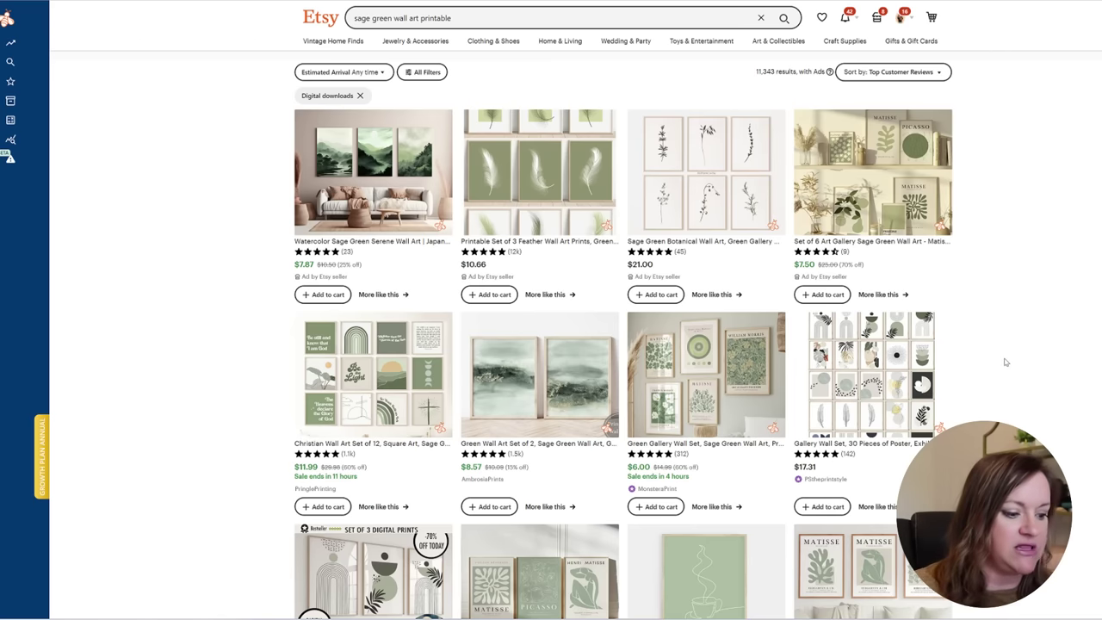
# Scroll through the sage green printable digital-download results sorted by top customer reviews.
pyautogui.scroll(-1, 1005, 362)
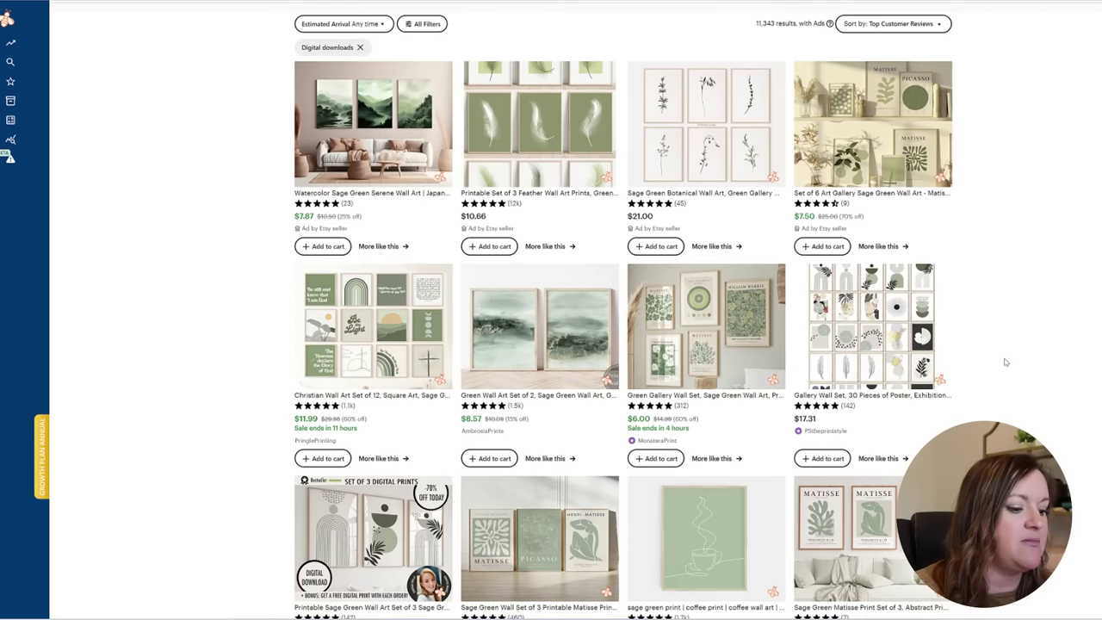
pyautogui.scroll(-2, 1005, 361)
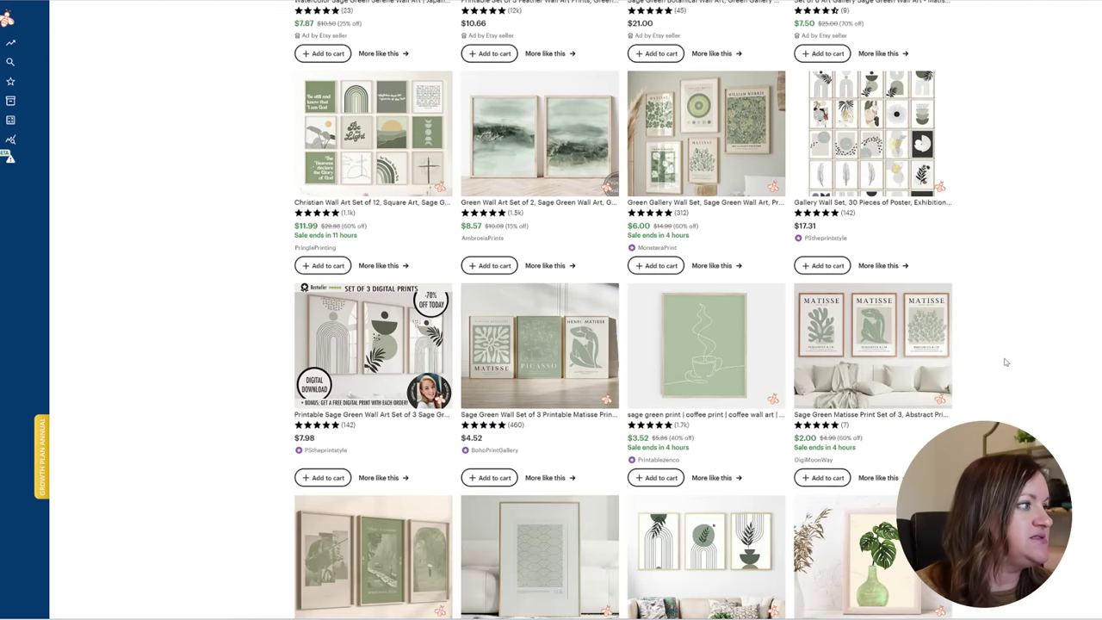
pyautogui.scroll(-1, 1004, 362)
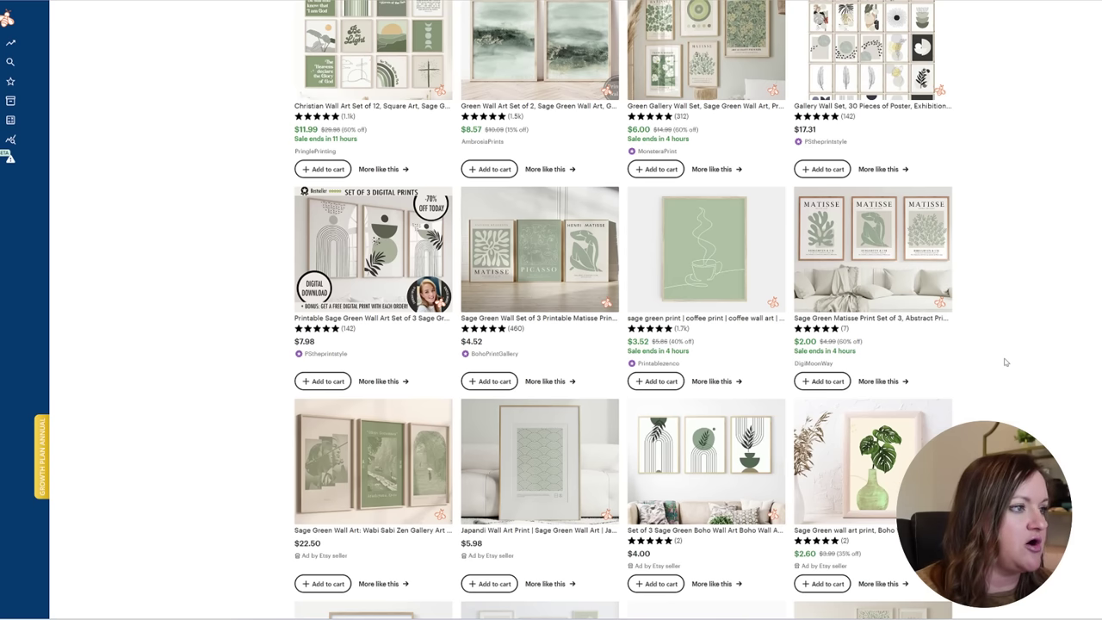
pyautogui.scroll(-4, 1005, 362)
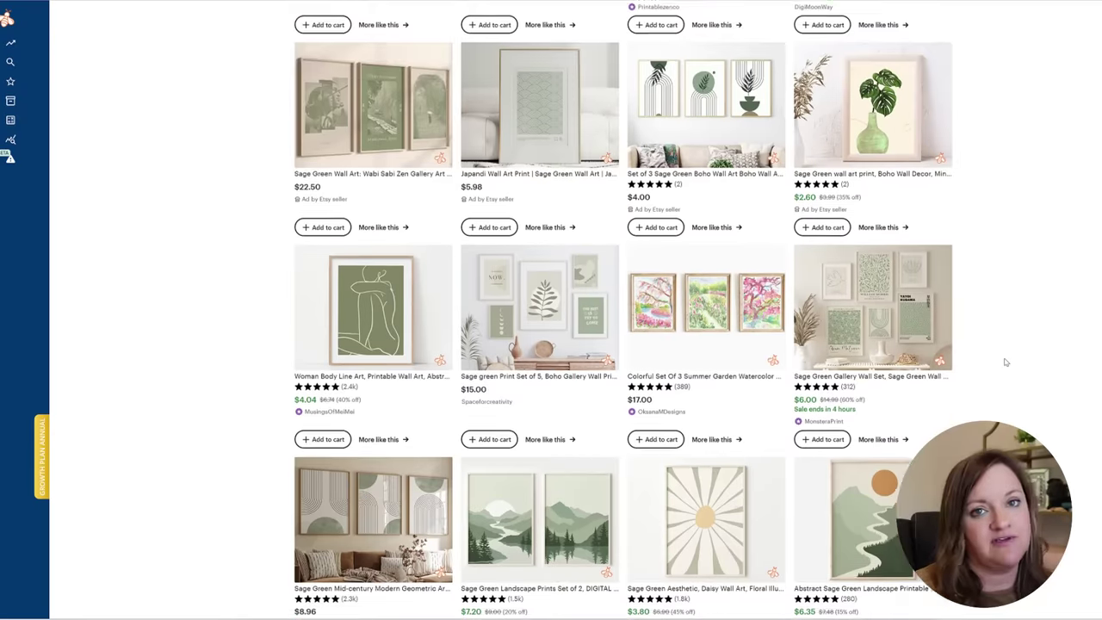
pyautogui.scroll(-3, 1005, 361)
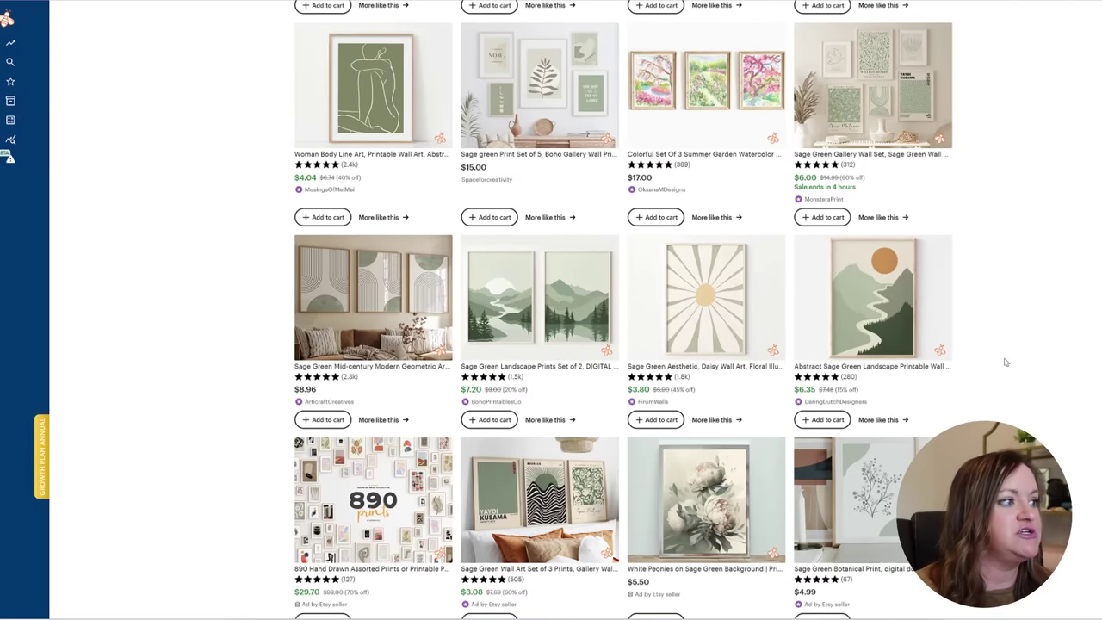
pyautogui.scroll(-3, 1005, 361)
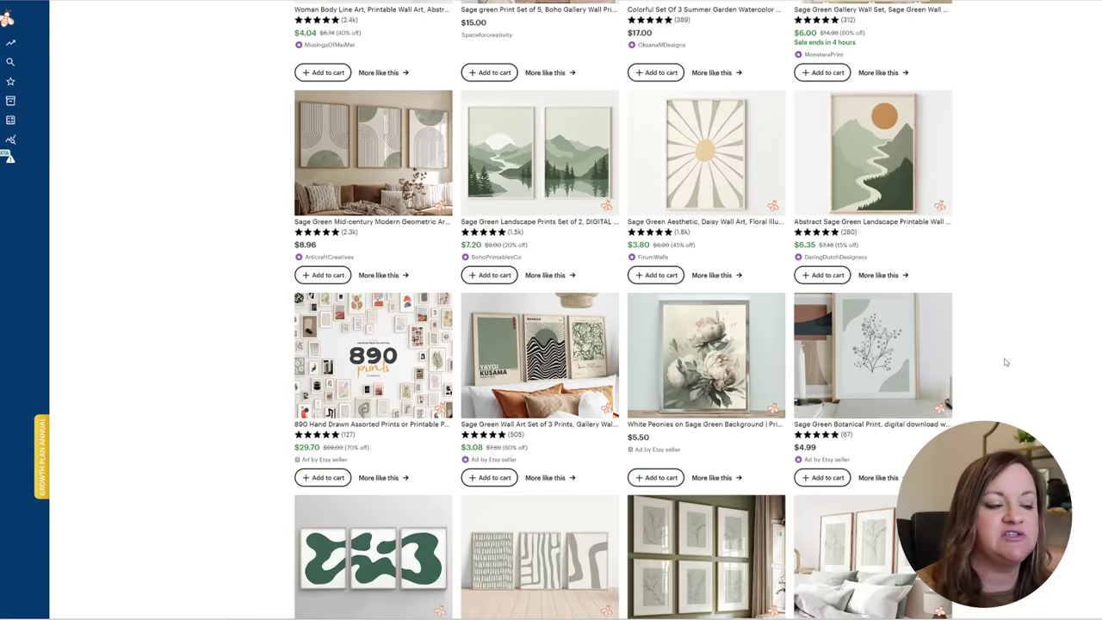
pyautogui.scroll(-4, 1005, 362)
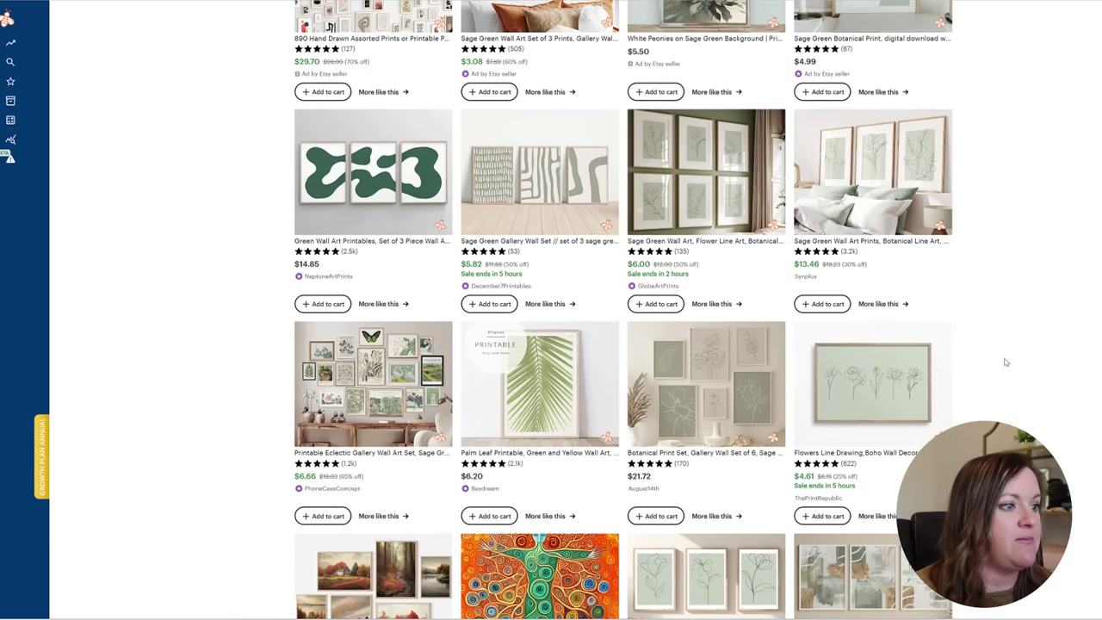
pyautogui.scroll(-1, 1004, 362)
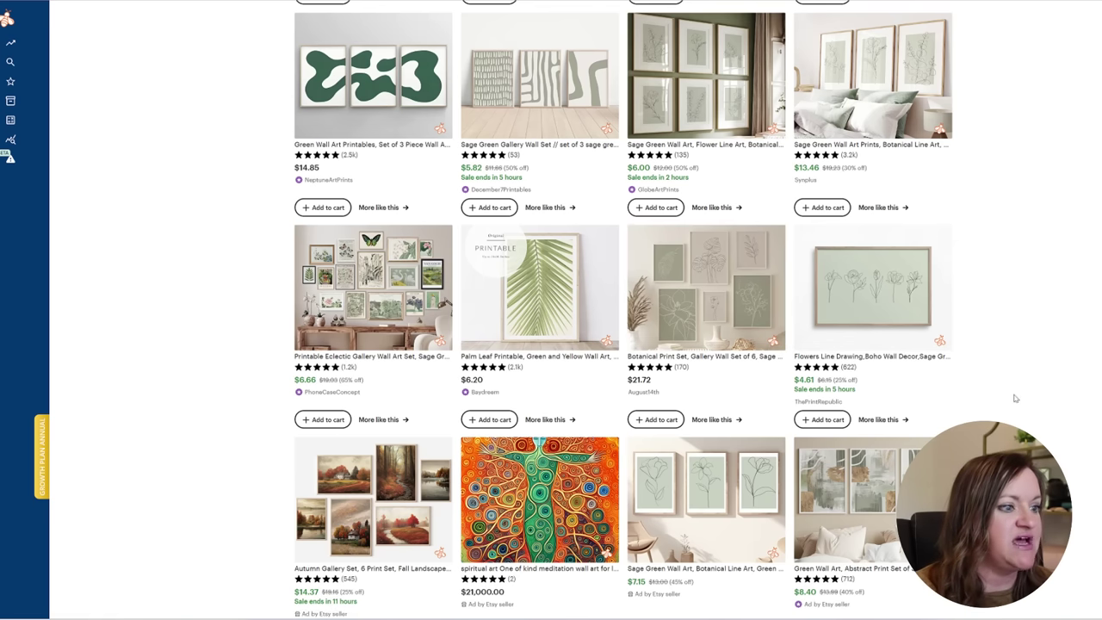
pyautogui.scroll(-1, 1013, 402)
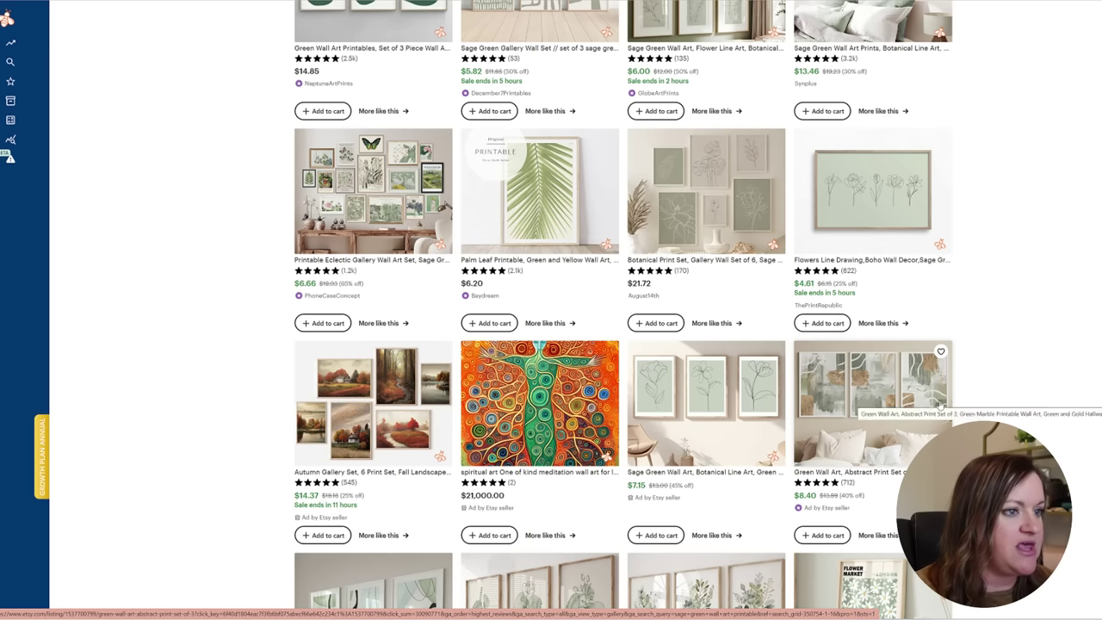
pyautogui.scroll(-2, 1029, 400)
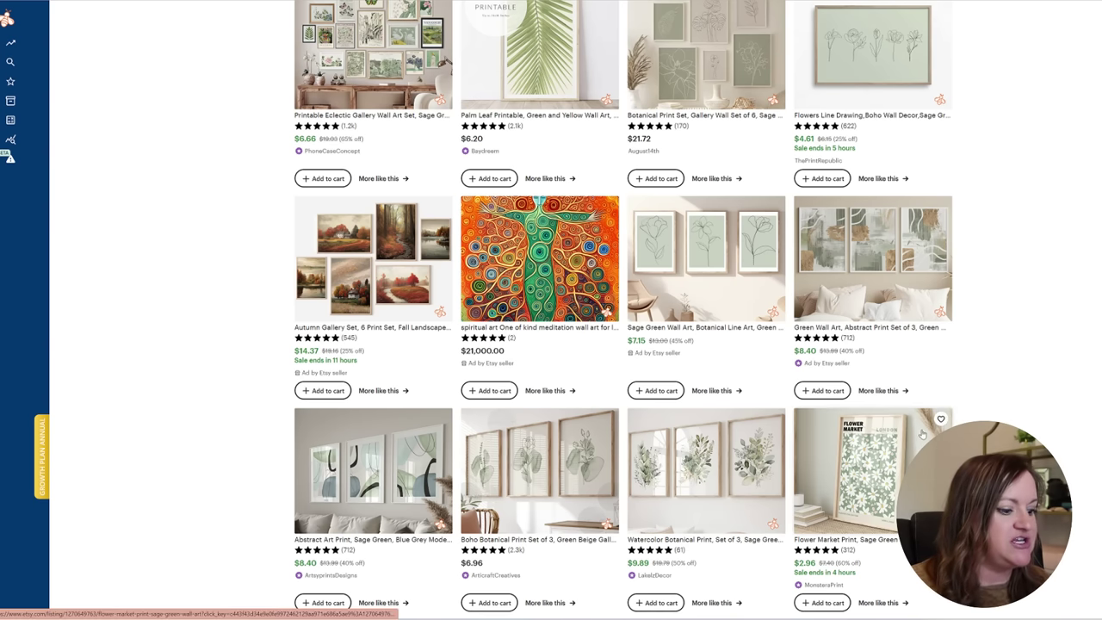
pyautogui.scroll(-1, 904, 465)
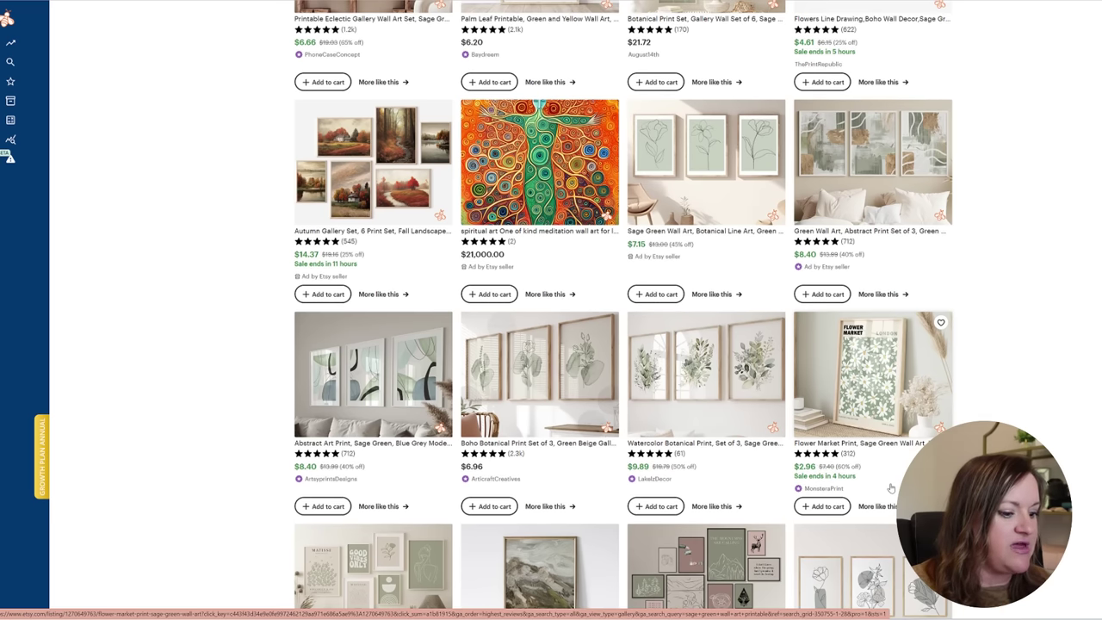
pyautogui.scroll(-1, 891, 488)
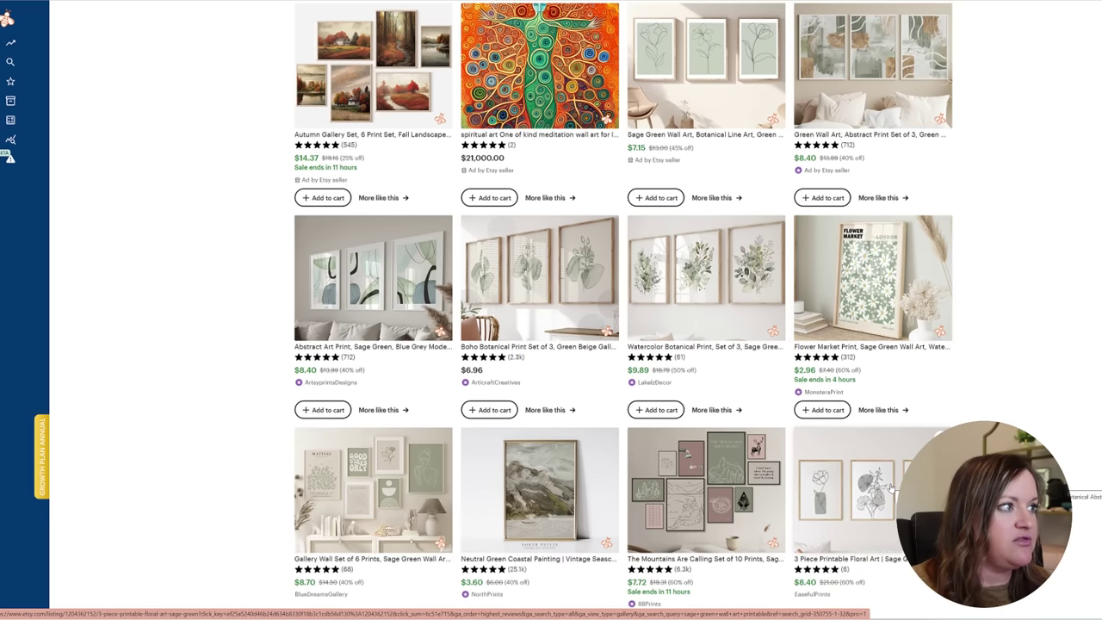
pyautogui.scroll(-3, 893, 491)
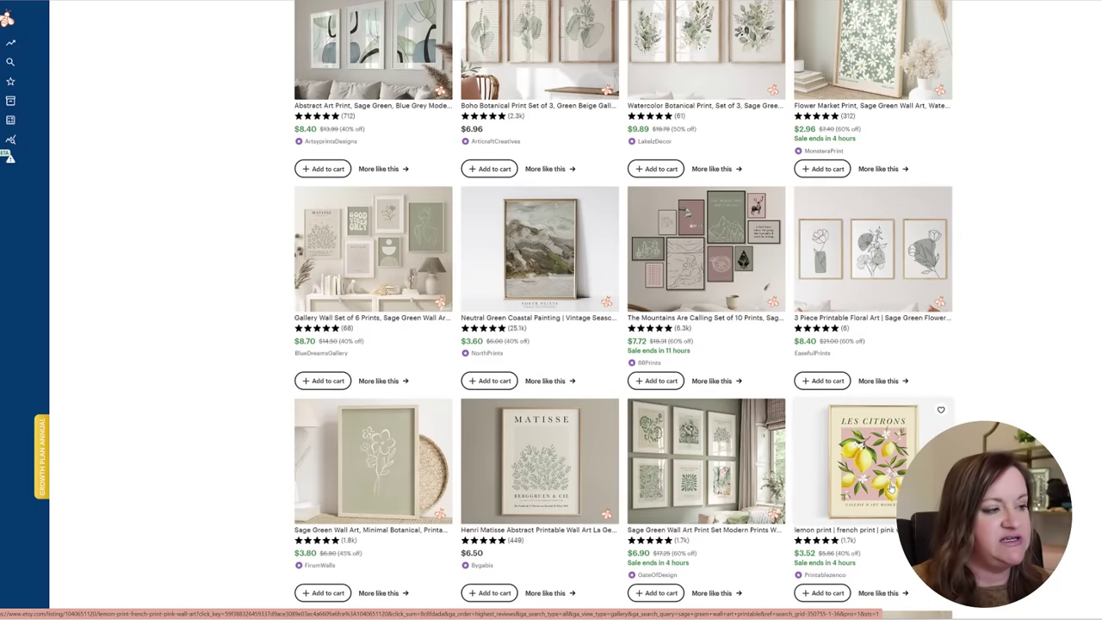
pyautogui.scroll(5, 893, 489)
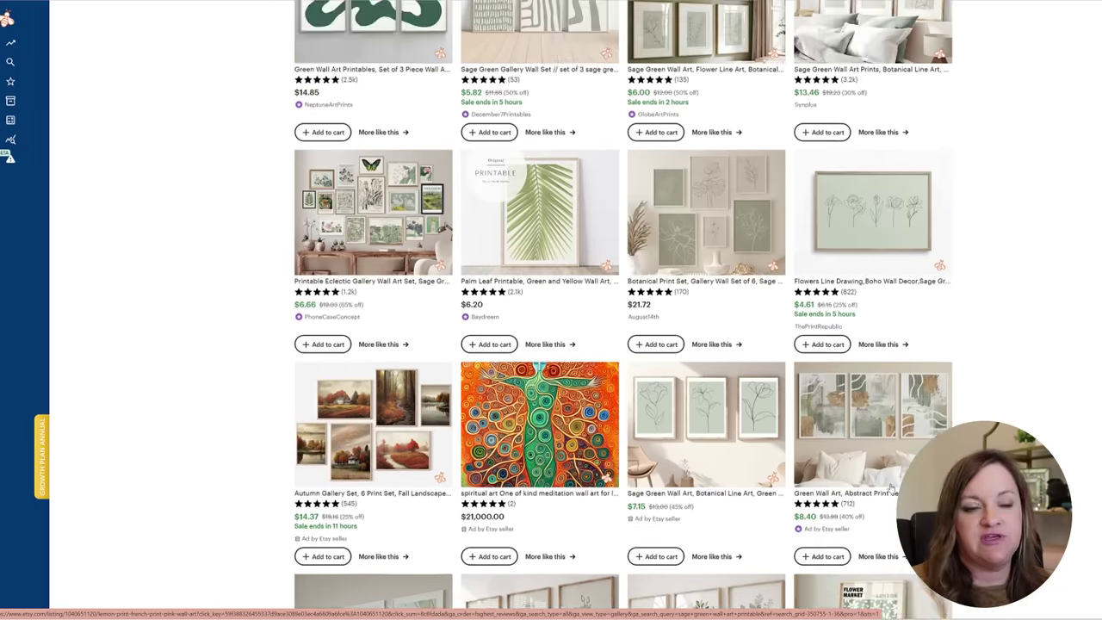
pyautogui.scroll(15, 891, 488)
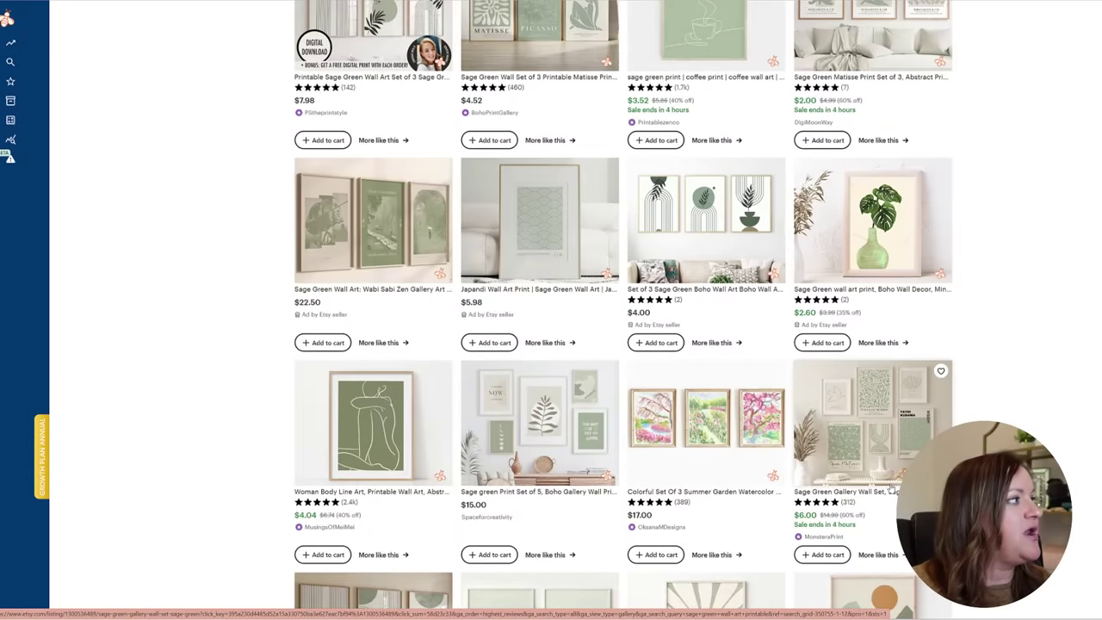
pyautogui.scroll(7, 891, 489)
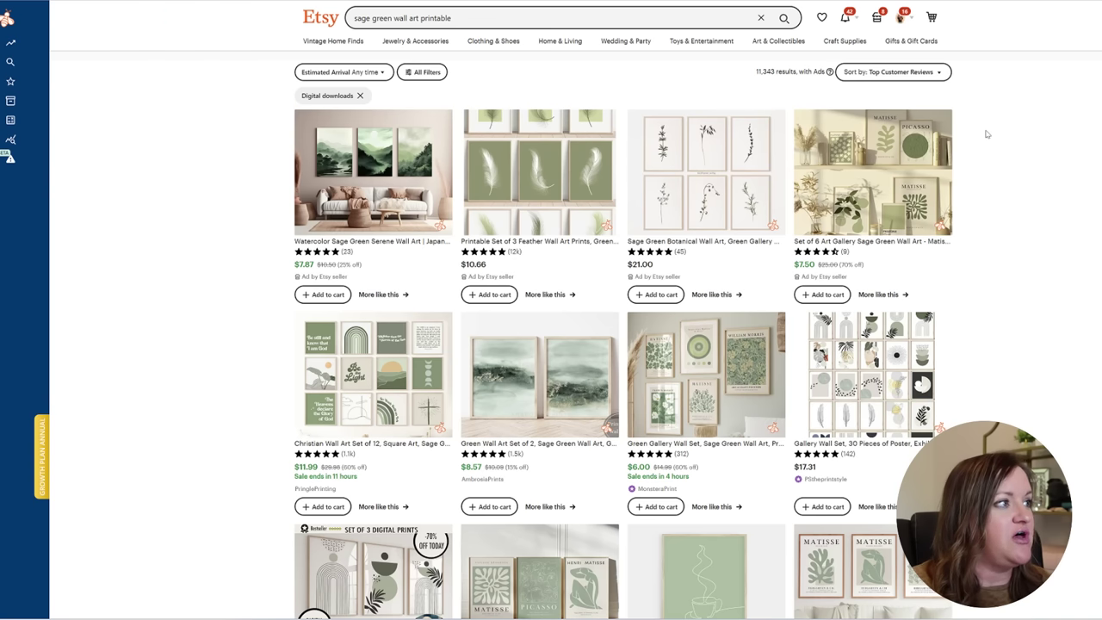
# Run EverBee Product Analytics on the 'sage green wall art printable' search results.
pyautogui.click(437, 74)
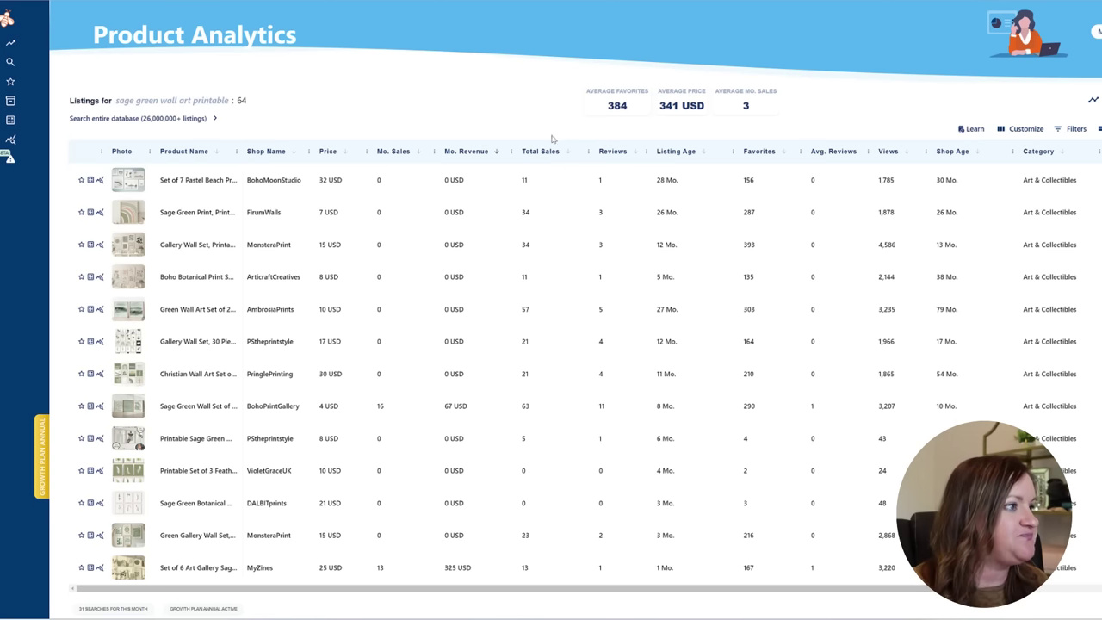
# Sort the EverBee listings by Mo. Revenue in descending order.
pyautogui.click(495, 151)
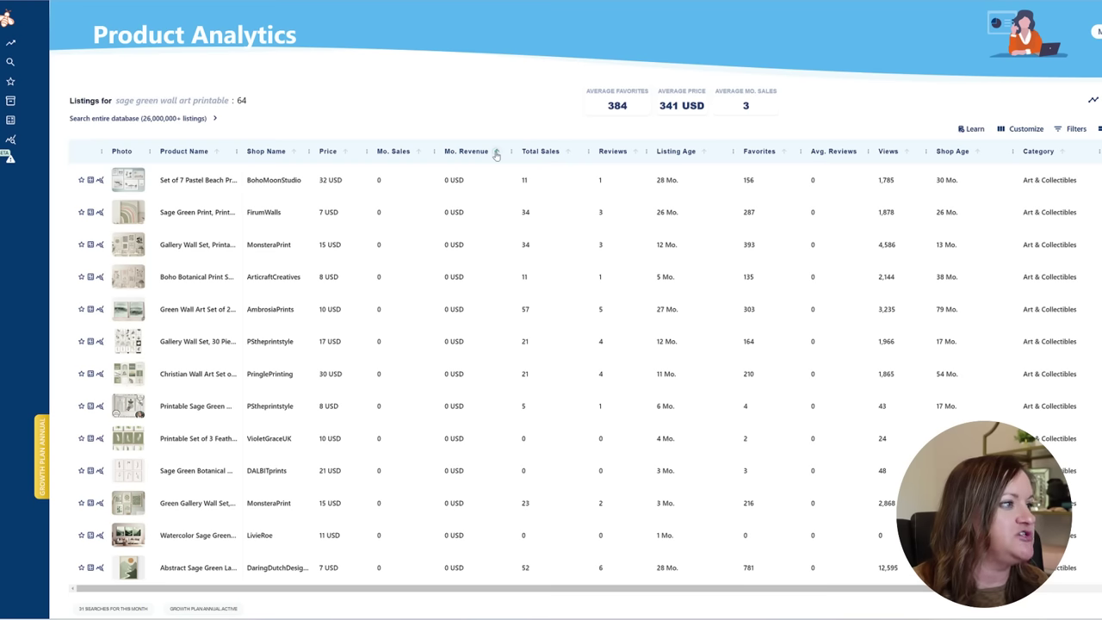
pyautogui.click(496, 152)
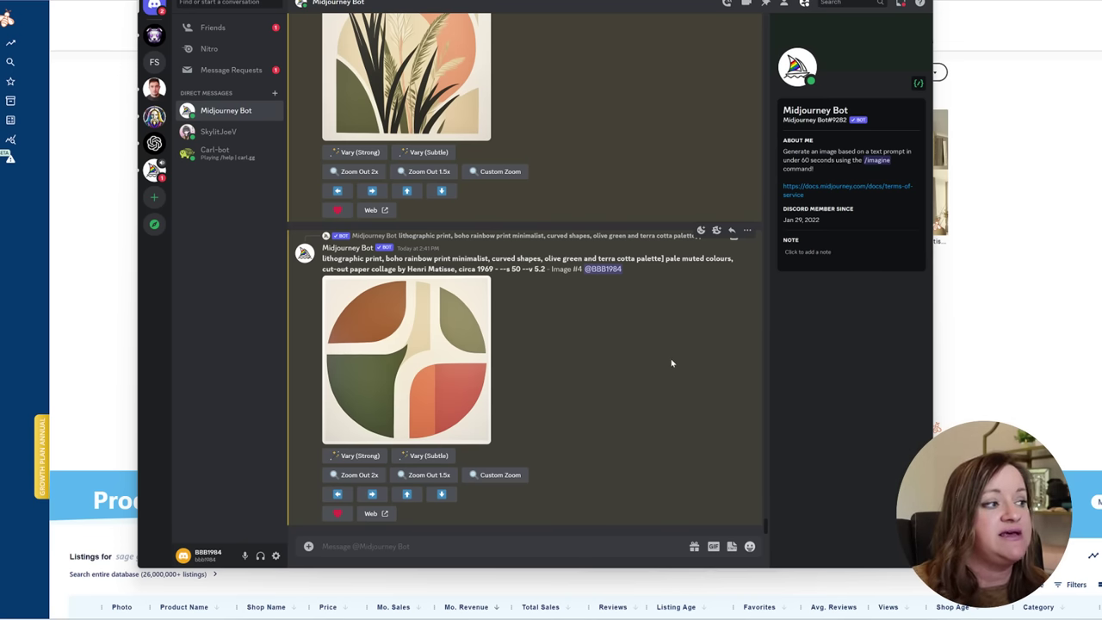
# Compare the Midjourney monstera and pampas images, stopping on the sage green monstera Image #2.
pyautogui.scroll(10, 663, 369)
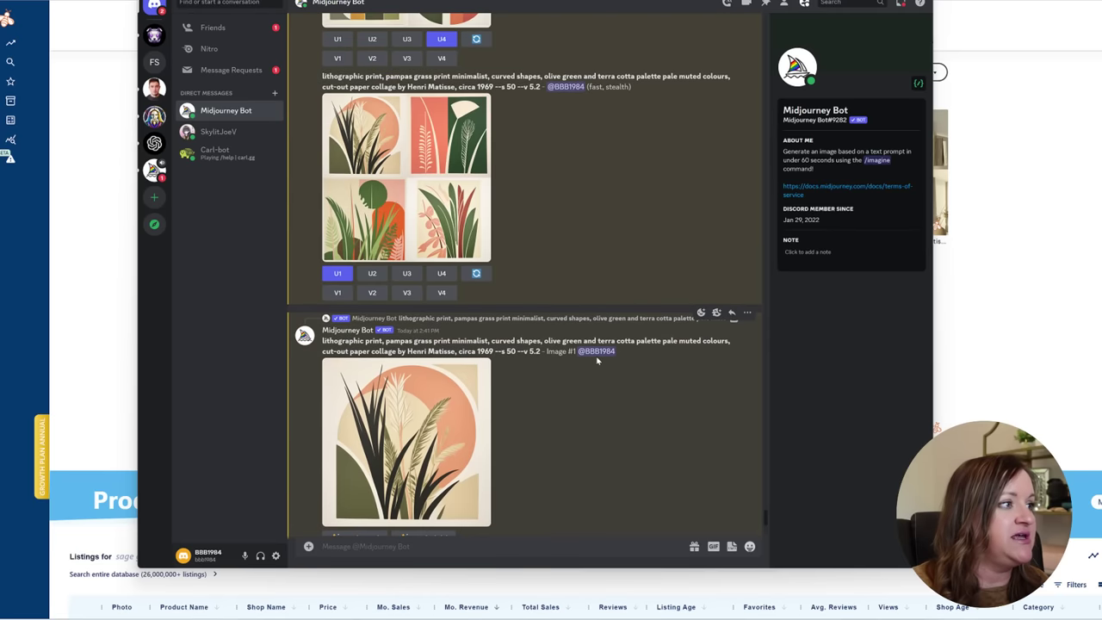
pyautogui.scroll(10, 599, 362)
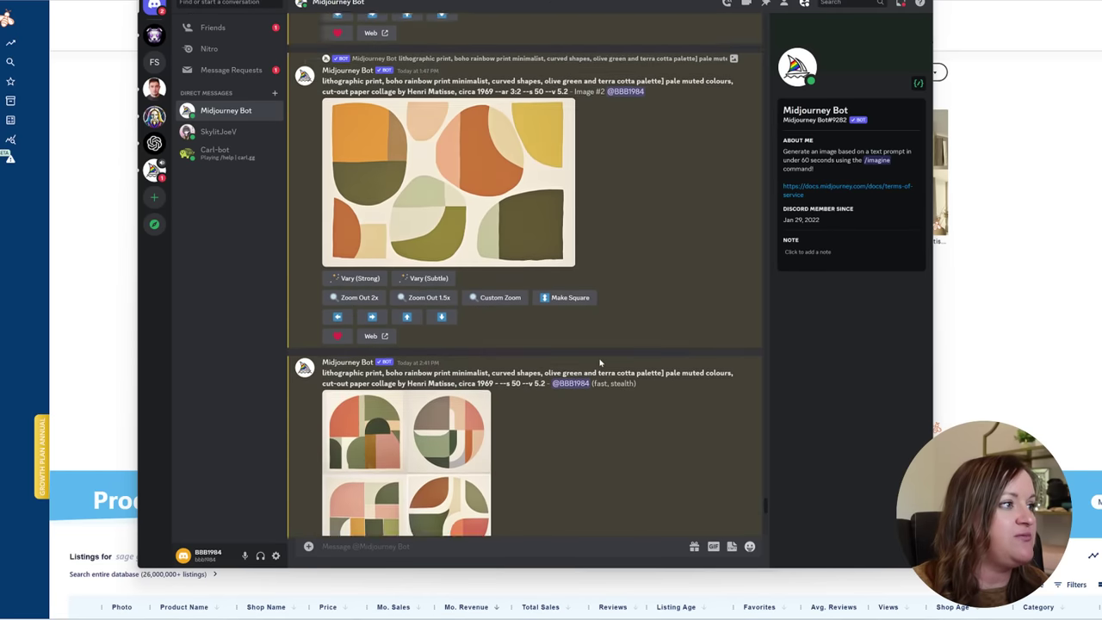
pyautogui.scroll(5, 600, 362)
pyautogui.scroll(5, 612, 284)
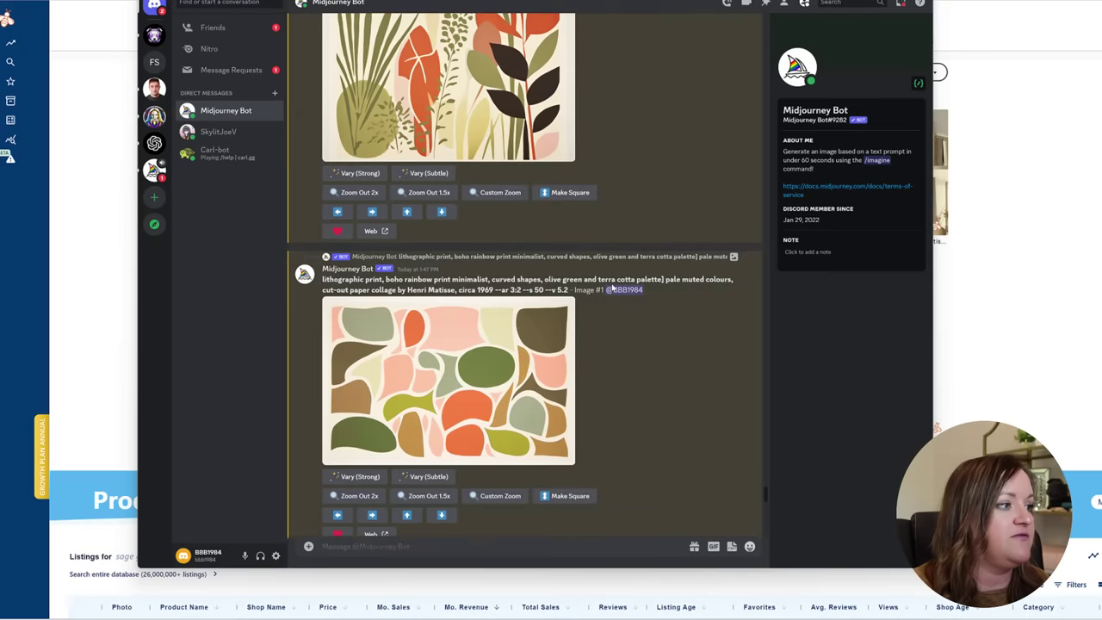
pyautogui.scroll(5, 612, 290)
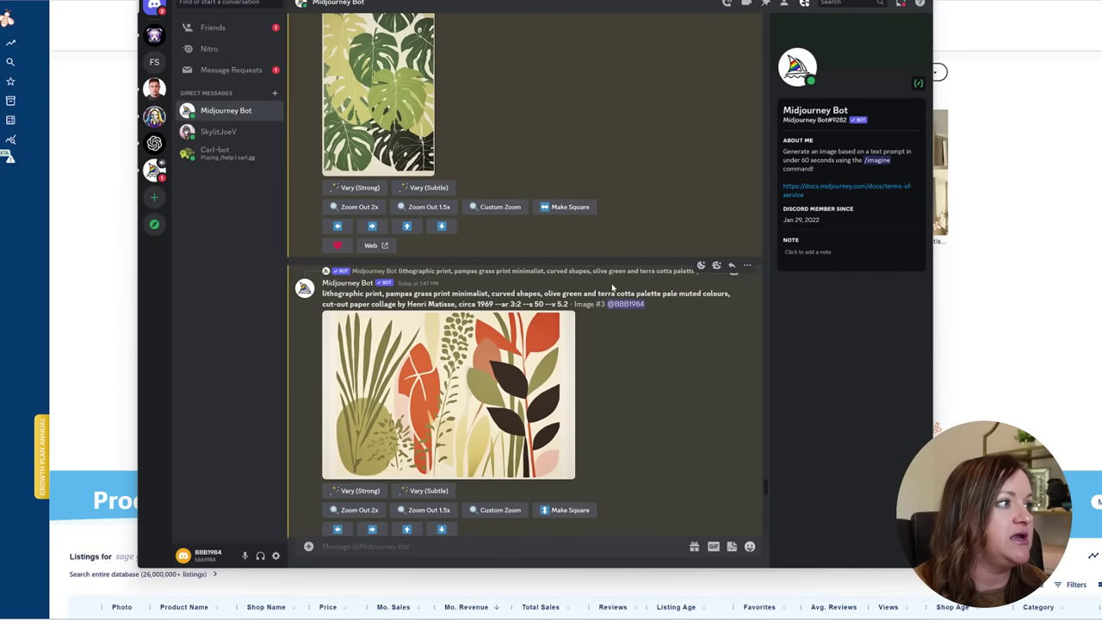
pyautogui.scroll(10, 612, 288)
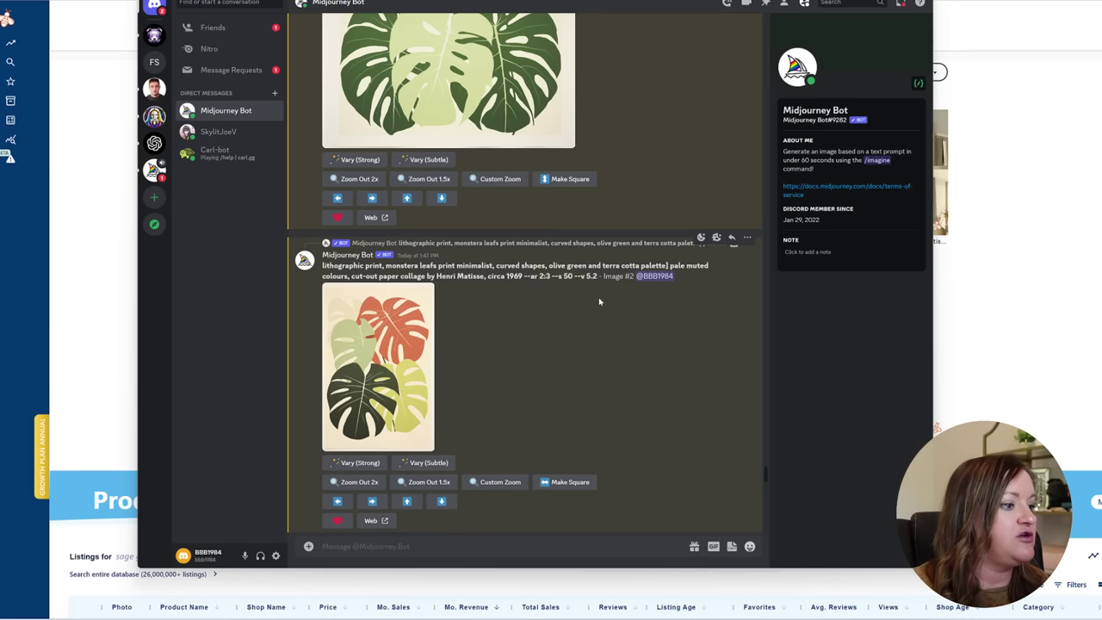
pyautogui.scroll(-10, 599, 312)
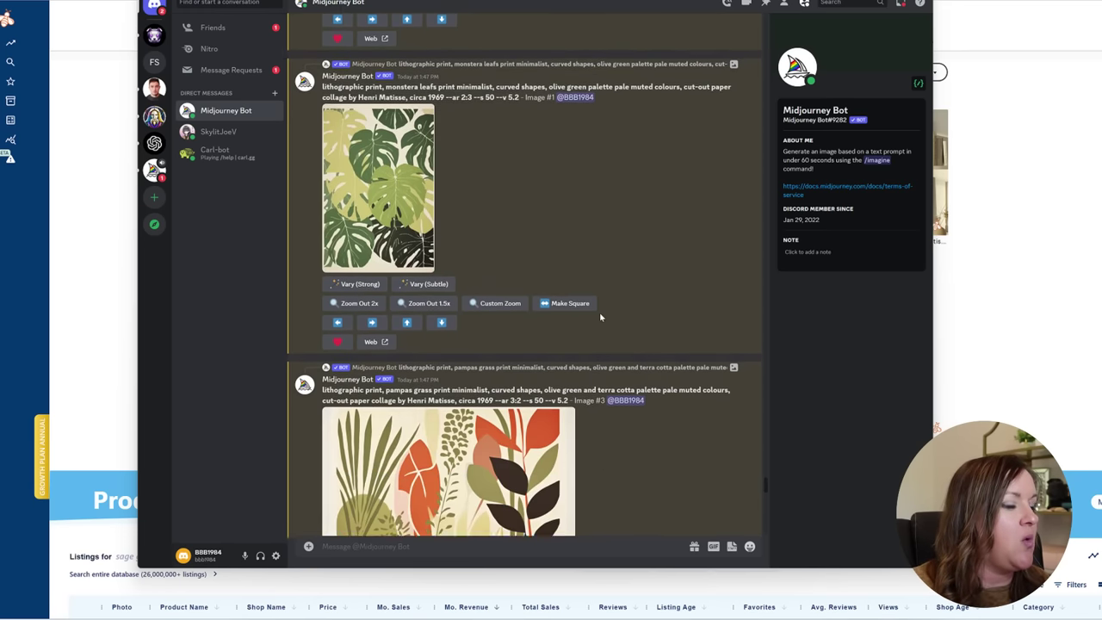
pyautogui.scroll(-5, 599, 312)
pyautogui.scroll(4, 599, 312)
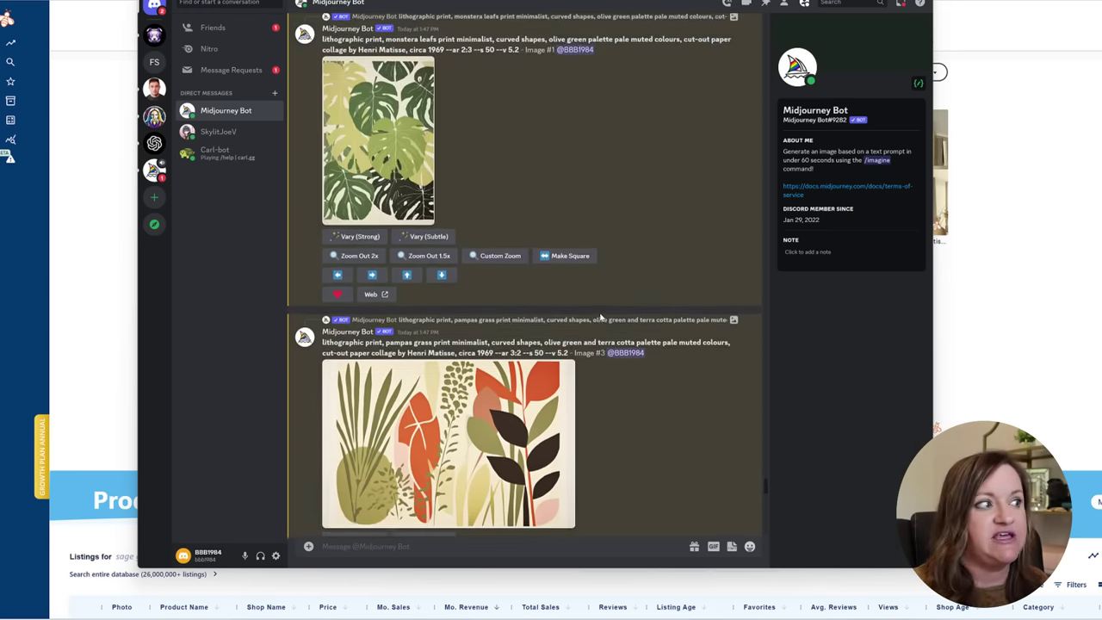
pyautogui.scroll(6, 600, 317)
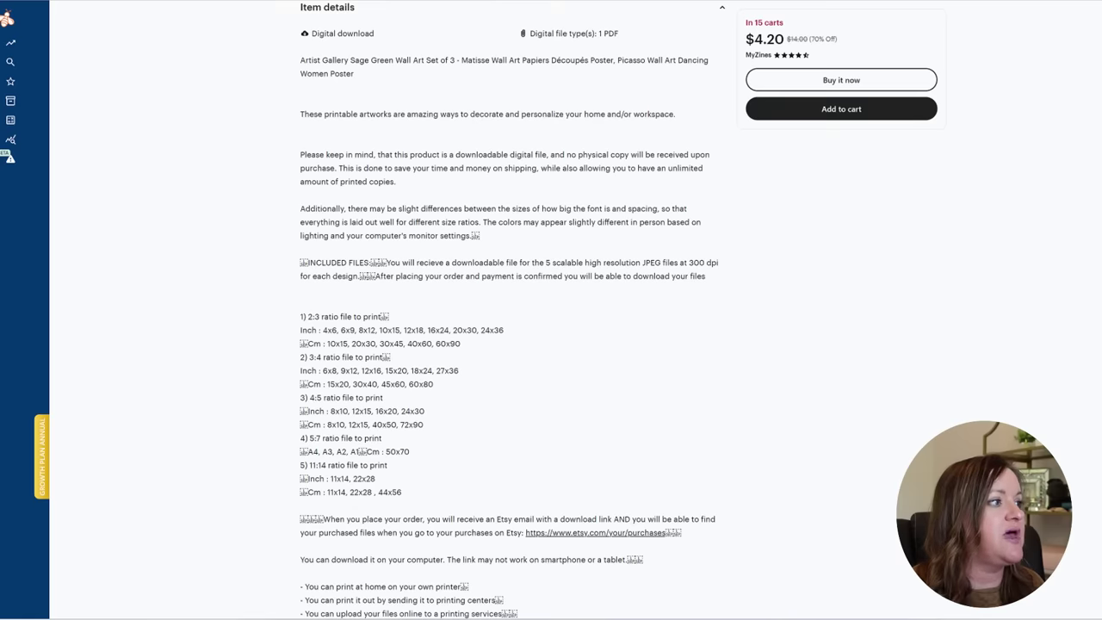
# Scroll down the Etsy listing's Item details to read the included files.
pyautogui.scroll(-3, 839, 344)
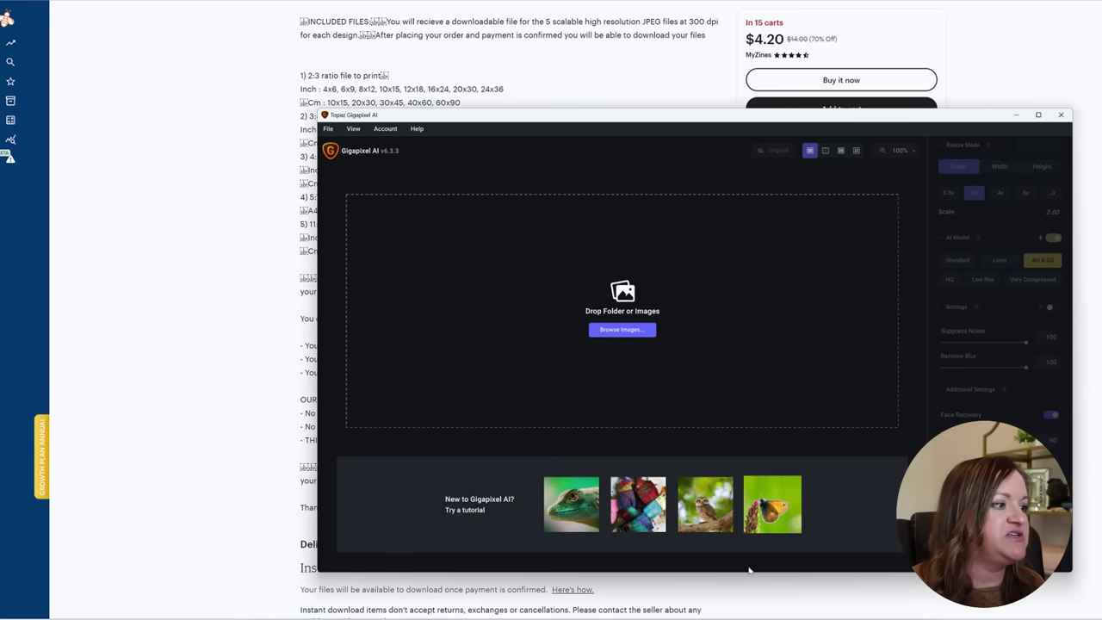
# Switch back to the Midjourney chat in Discord and scroll through its results.
pyautogui.hotkey('alt', 'Tab')
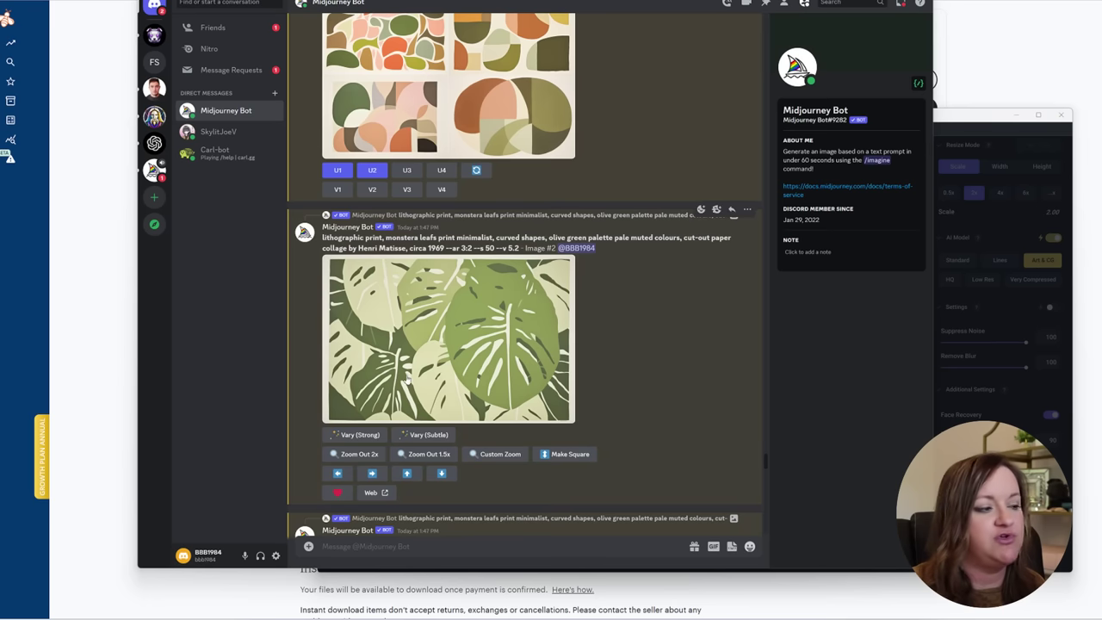
pyautogui.scroll(-5, 688, 430)
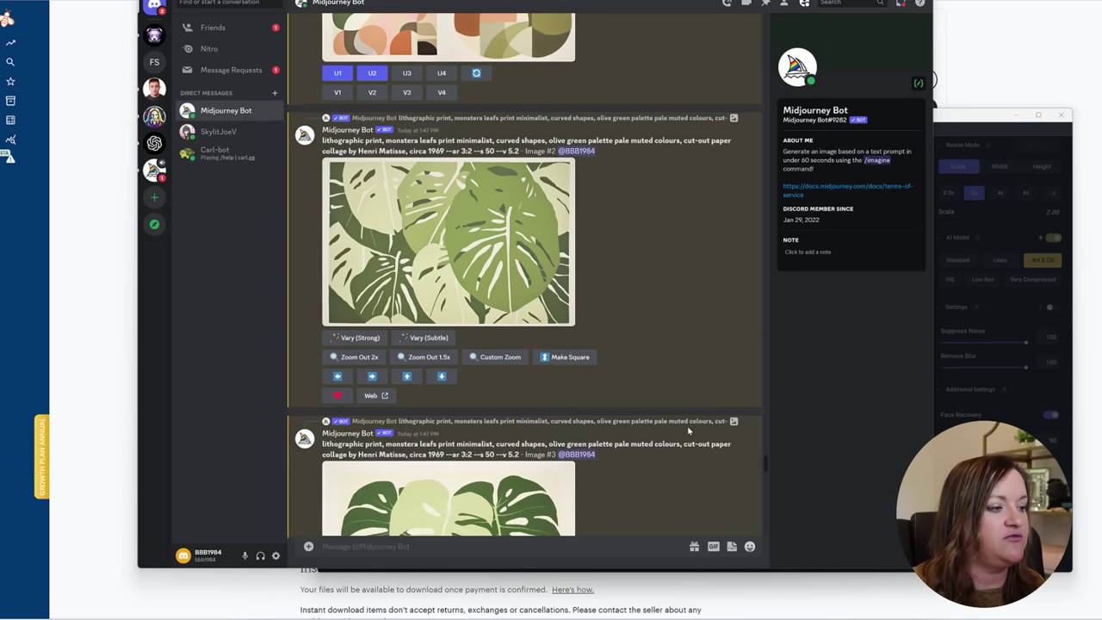
pyautogui.scroll(-5, 688, 430)
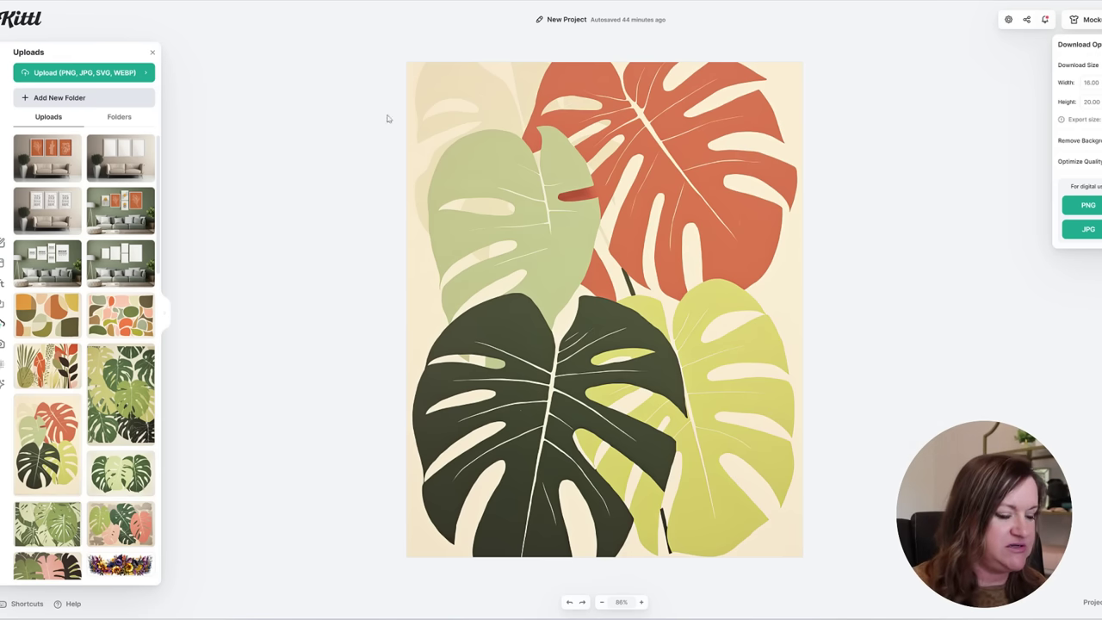
# Replace the old artwork with the monstera print, enlarged and centred to fill the page.
pyautogui.click(703, 307)
pyautogui.press('Delete')
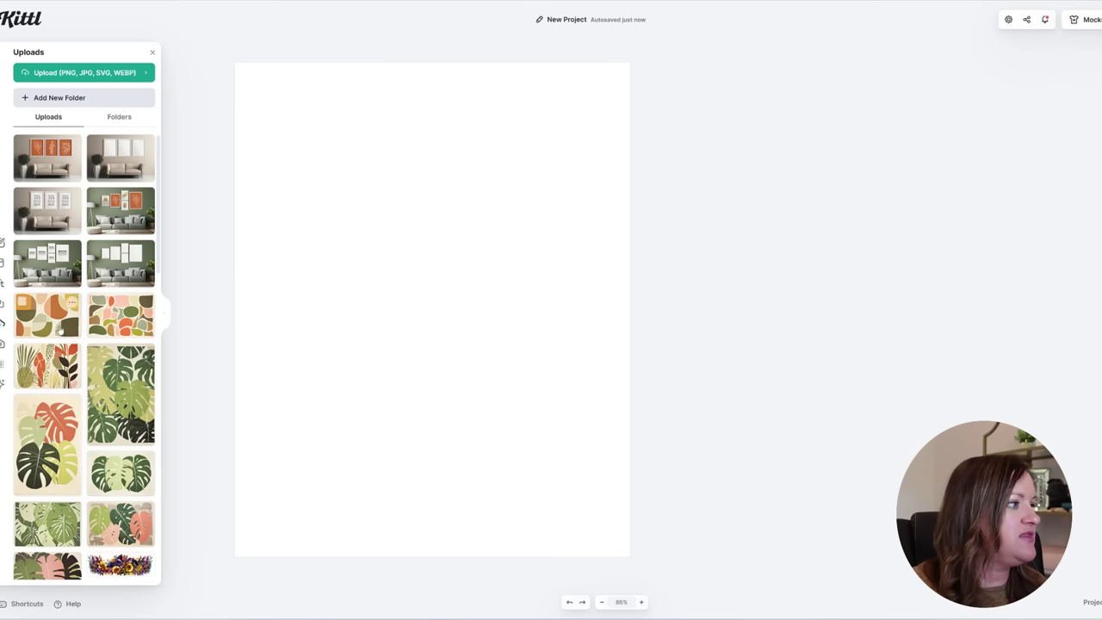
pyautogui.moveTo(47, 444); pyautogui.dragTo(286, 171)
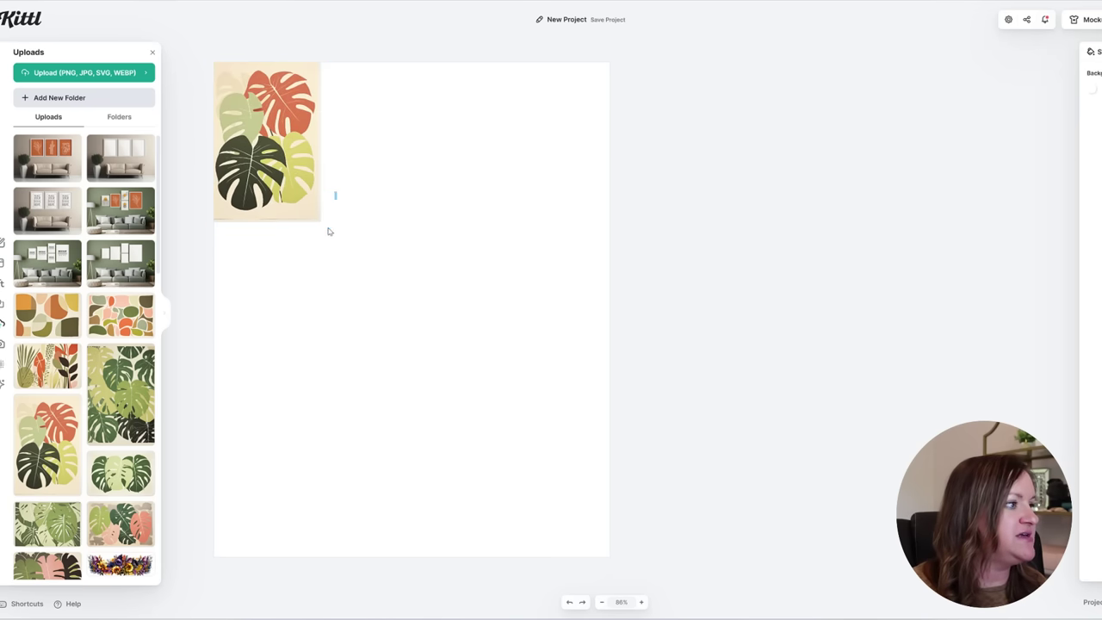
pyautogui.moveTo(322, 224); pyautogui.dragTo(701, 575)
pyautogui.moveTo(435, 443); pyautogui.dragTo(433, 373)
# Export the design as a 16 × 20 in, 300 DPI PNG.
pyautogui.scroll(-3, 717, 534)
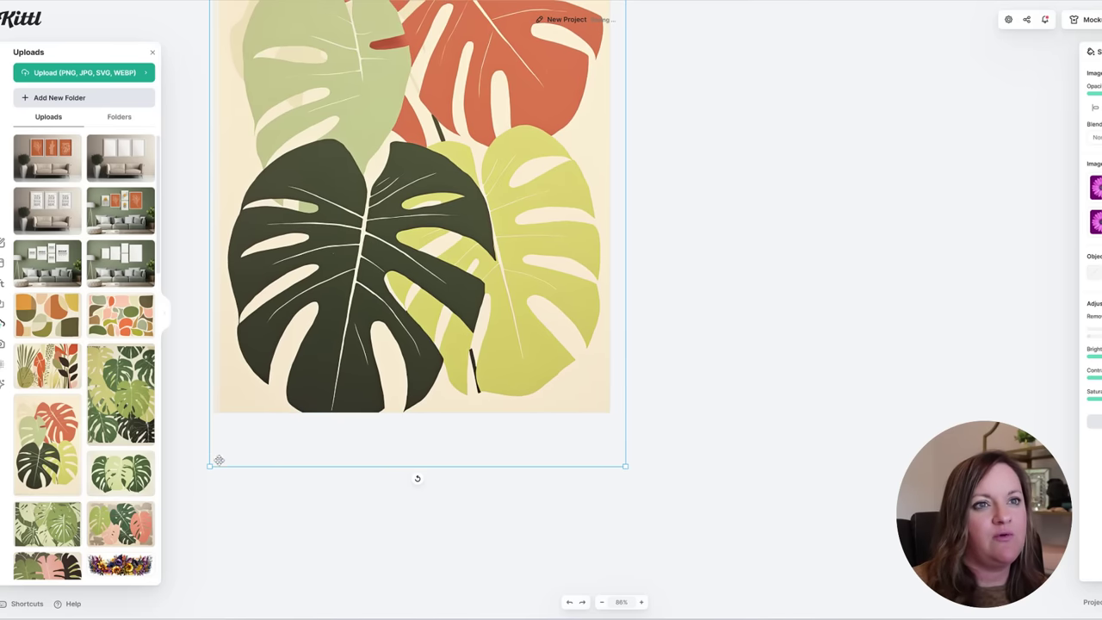
pyautogui.hotkey('ctrl', 'z')
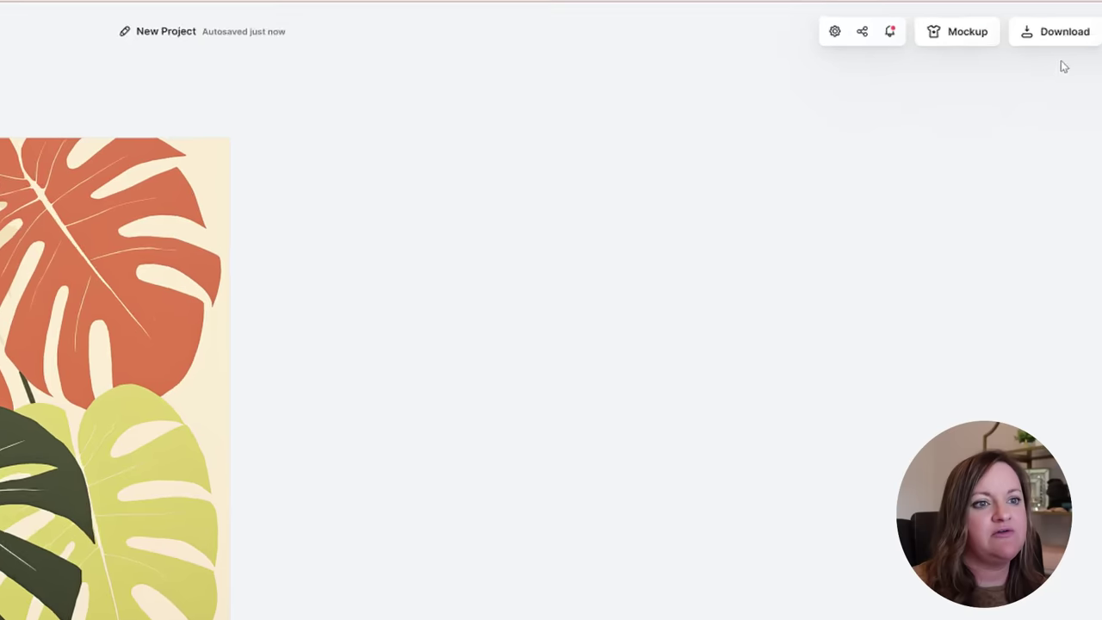
pyautogui.click(999, 50)
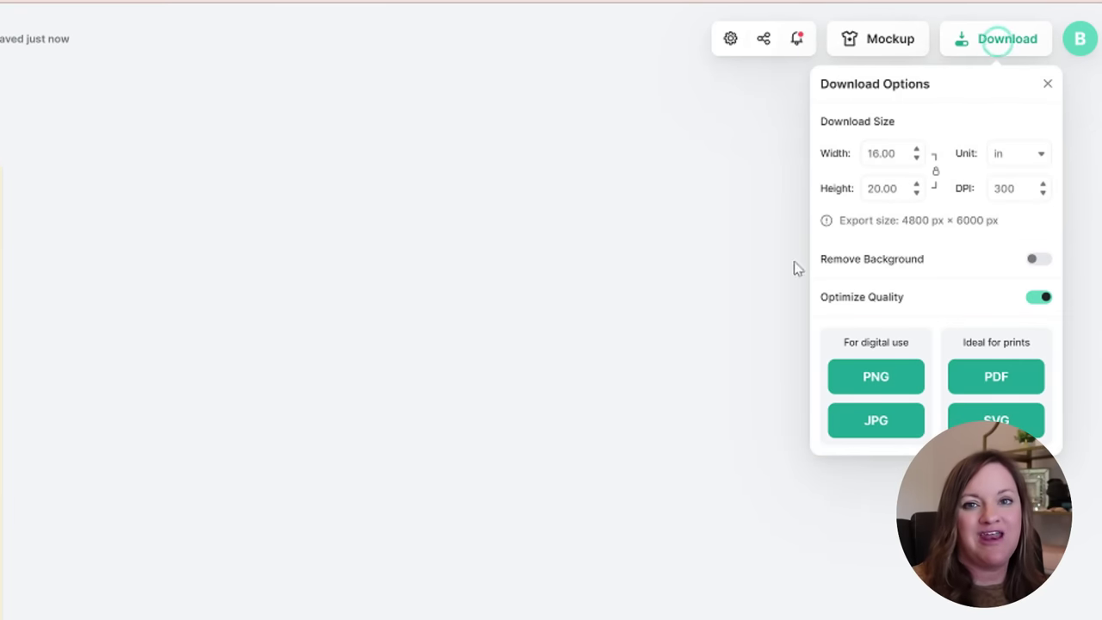
pyautogui.click(864, 386)
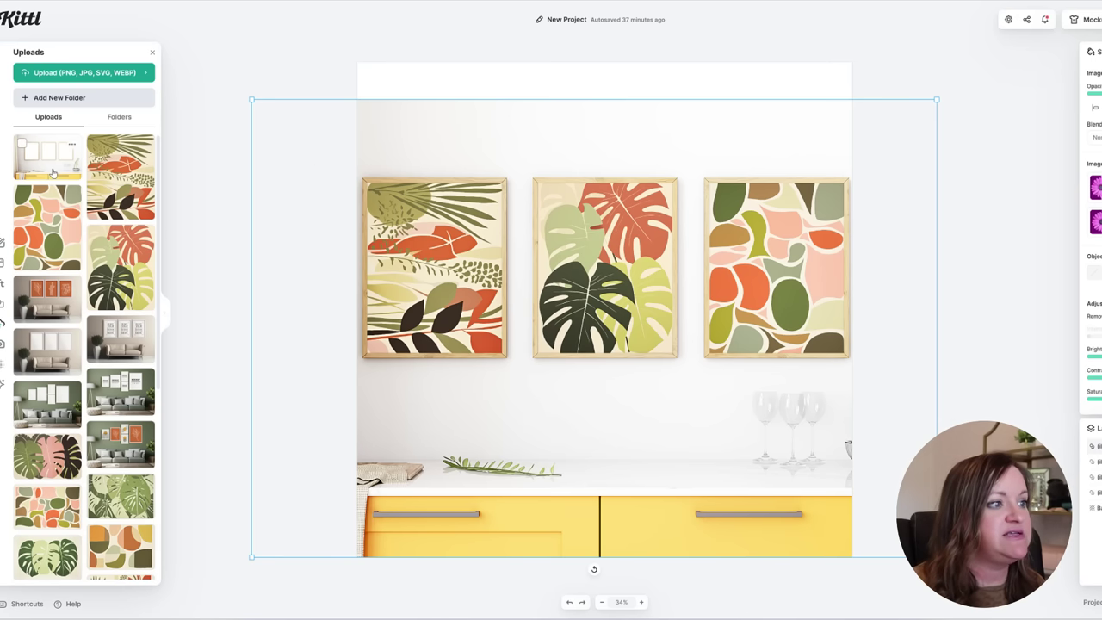
# Align the kitchen mockup's three gold frames over the leaf collage, monstera and abstract prints.
pyautogui.moveTo(709, 122); pyautogui.dragTo(778, 68)
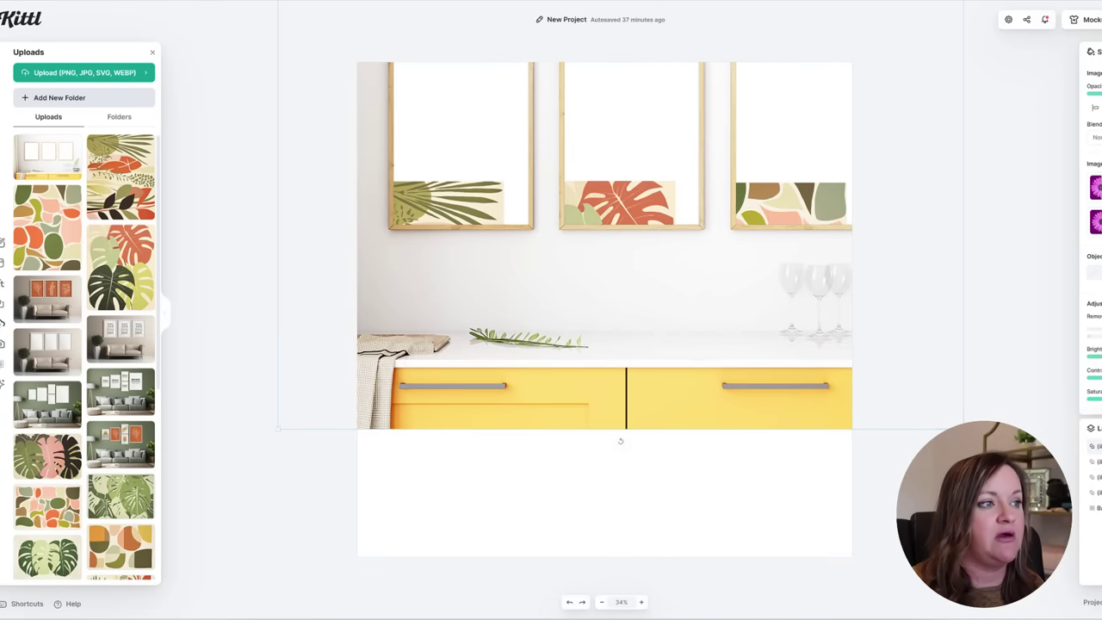
pyautogui.click(780, 77)
pyautogui.click(642, 129)
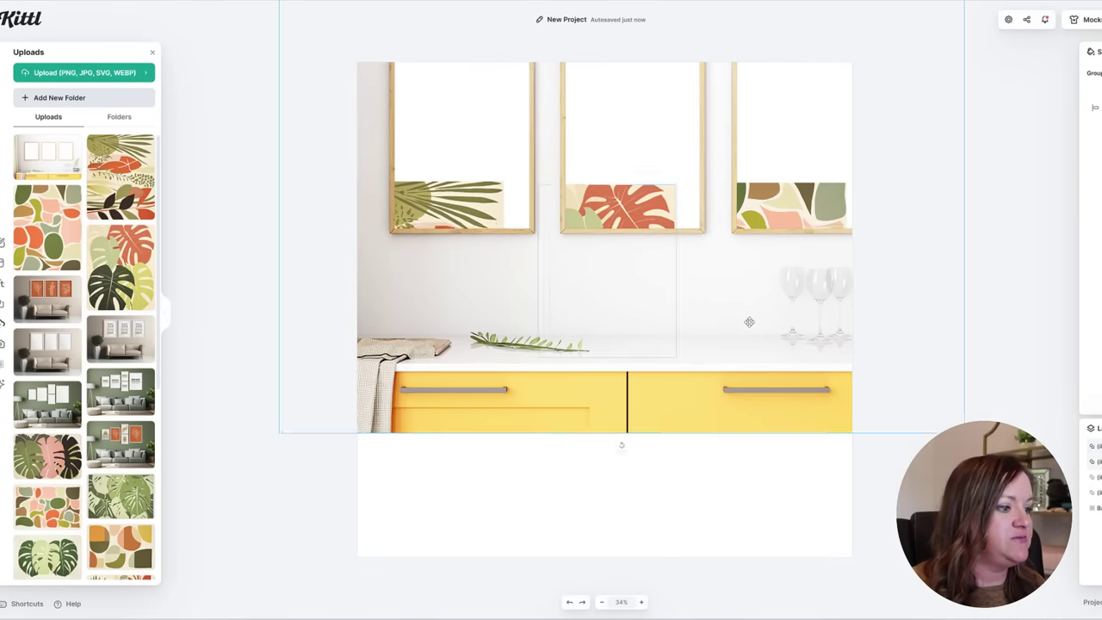
pyautogui.moveTo(747, 319); pyautogui.dragTo(743, 423)
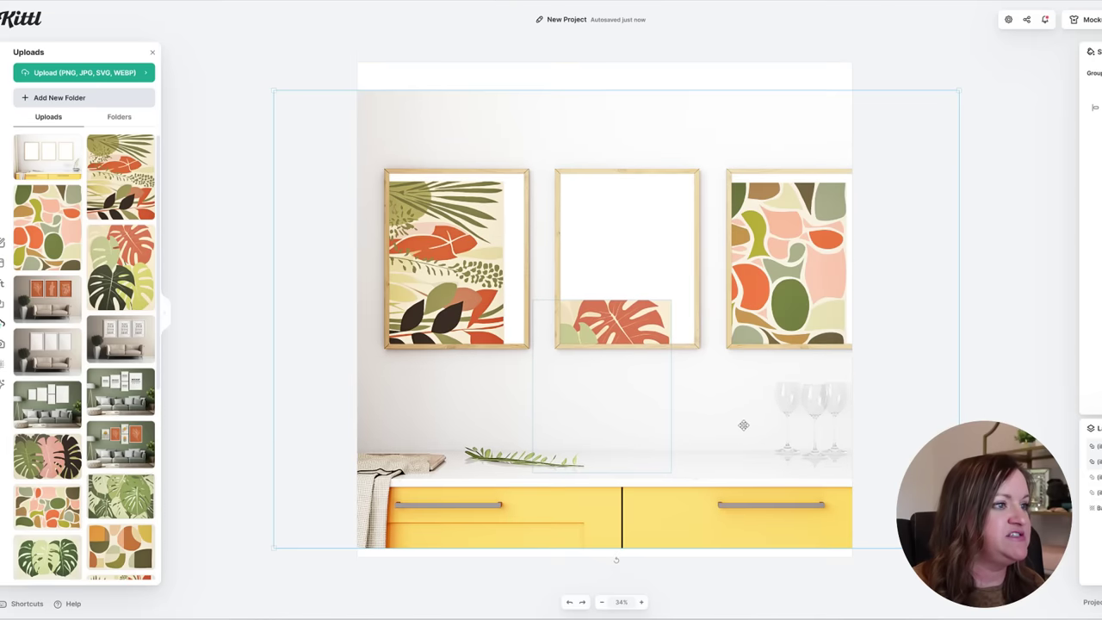
pyautogui.click(567, 602)
pyautogui.click(567, 603)
pyautogui.click(567, 602)
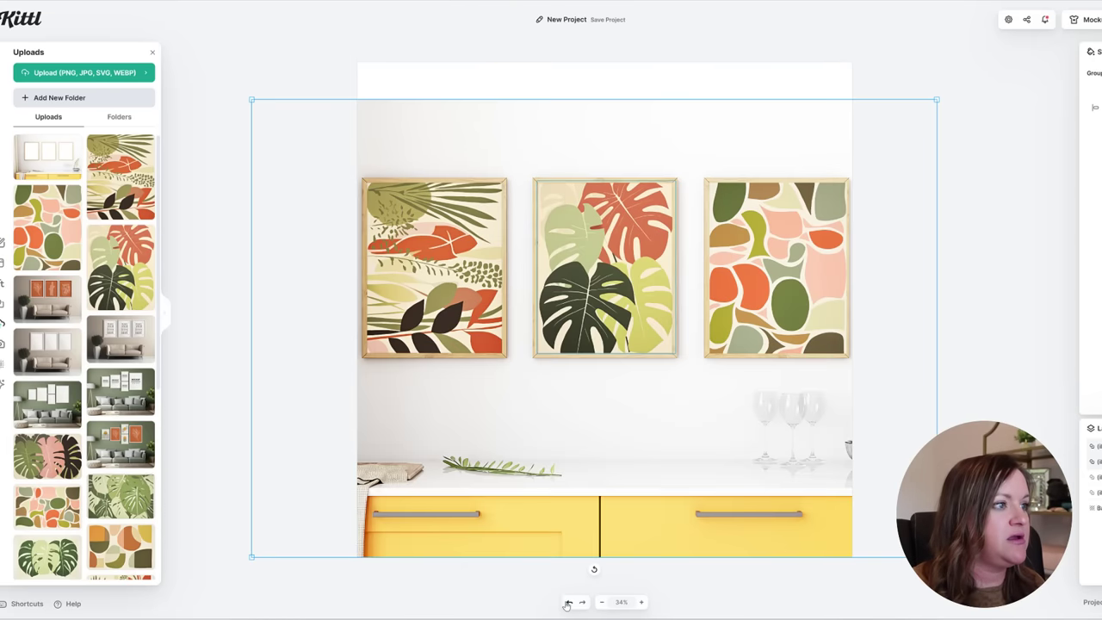
pyautogui.moveTo(691, 416); pyautogui.dragTo(691, 421)
pyautogui.click(925, 278)
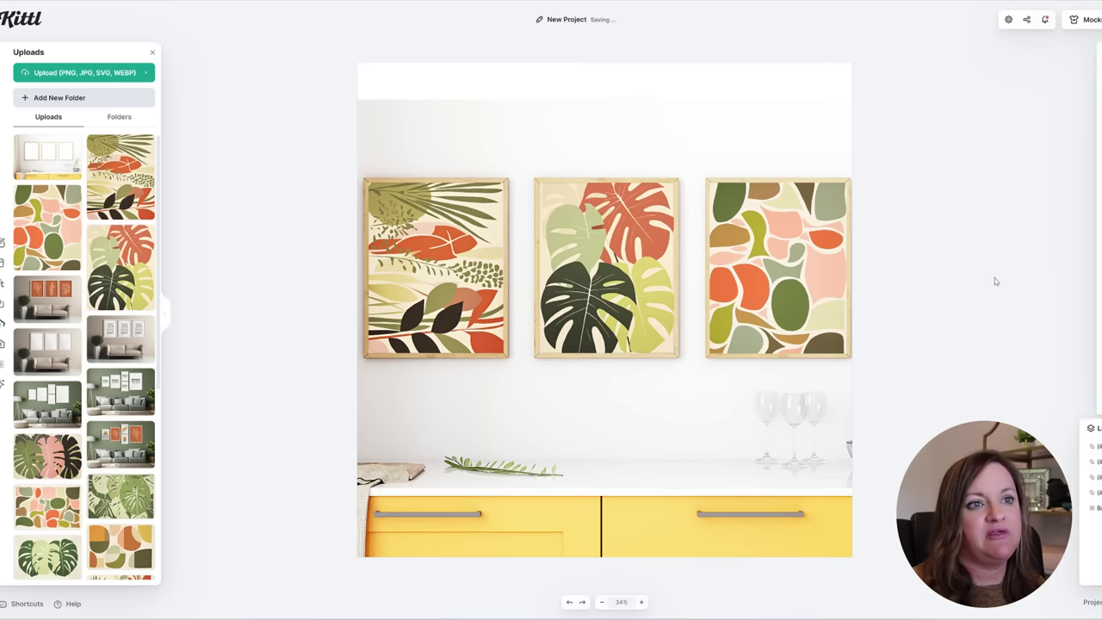
# Set the page background to a muted dusty pink, hex e7c5c5.
pyautogui.click(1059, 29)
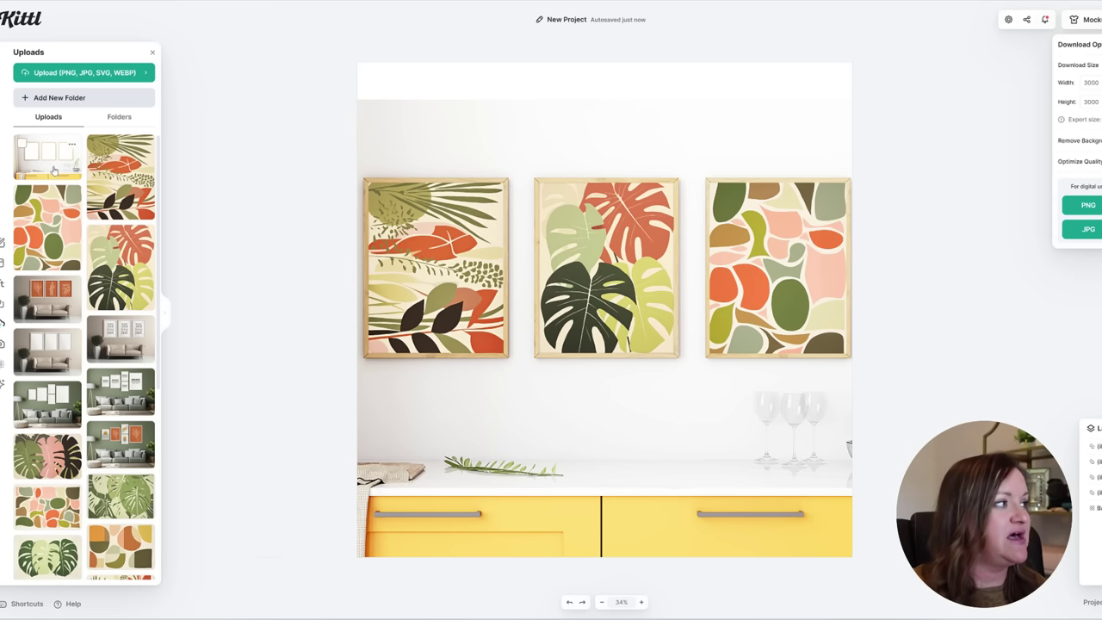
pyautogui.click(764, 80)
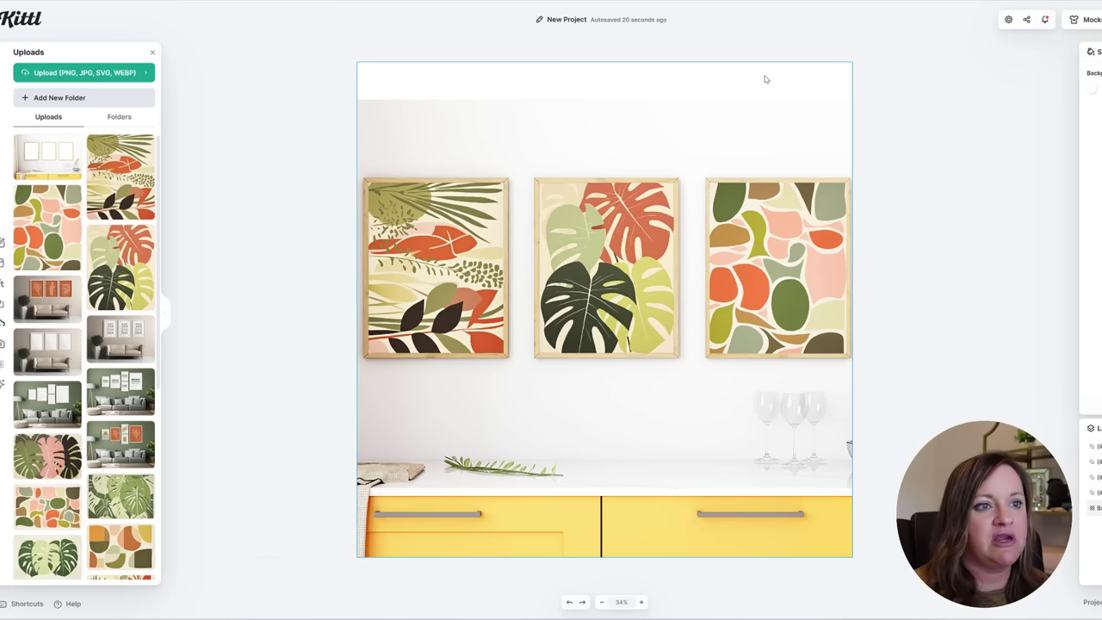
pyautogui.click(796, 73)
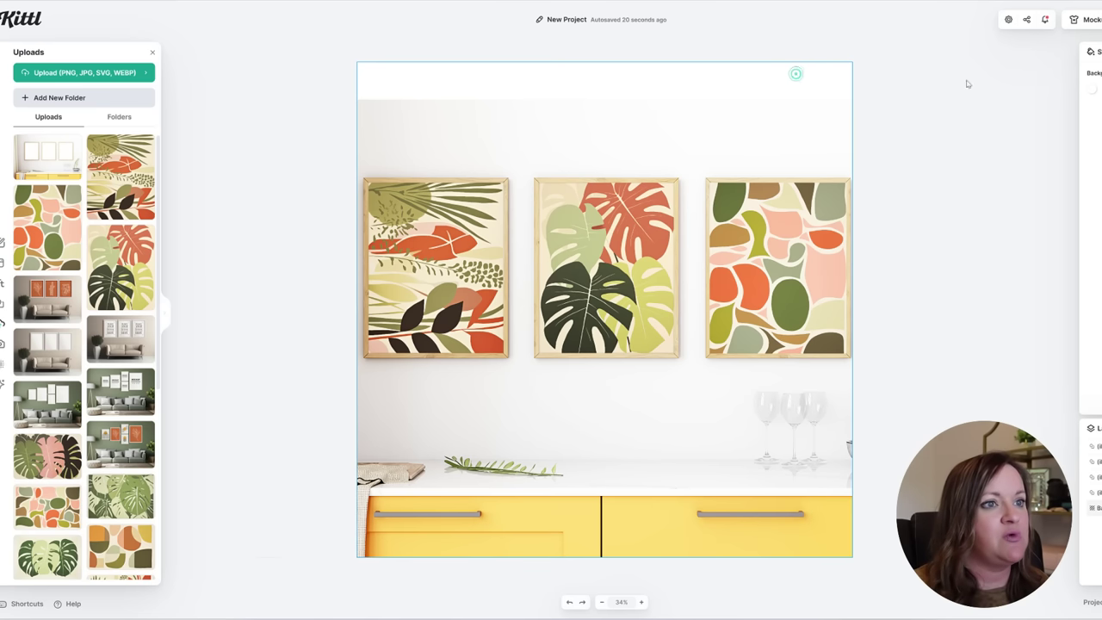
pyautogui.click(1091, 88)
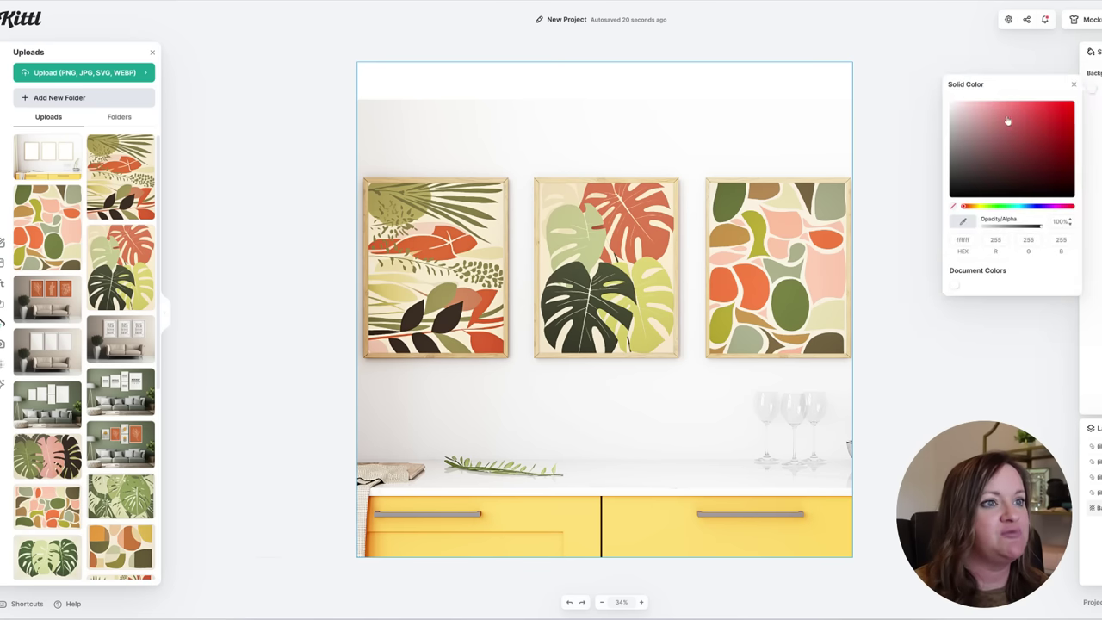
pyautogui.click(995, 101)
pyautogui.click(973, 105)
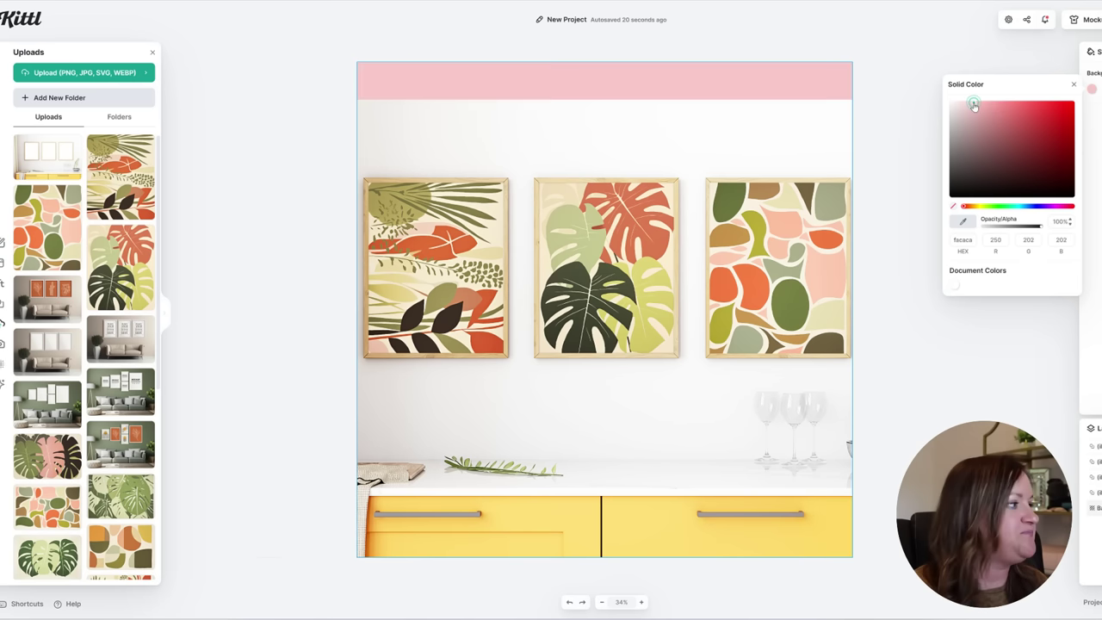
pyautogui.click(964, 98)
pyautogui.click(967, 110)
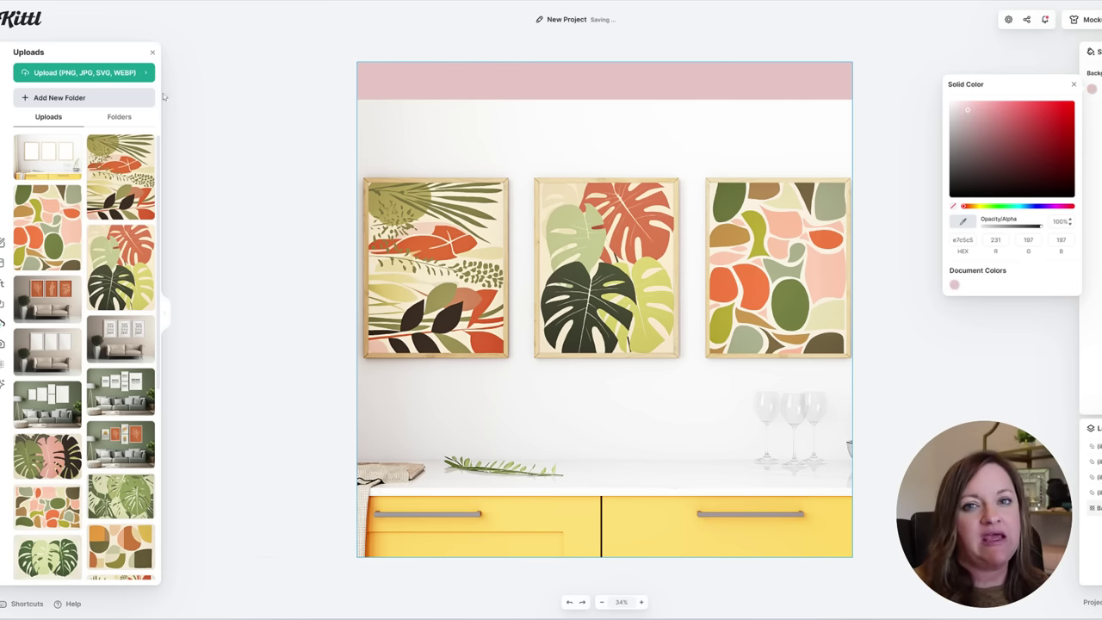
pyautogui.click(3, 283)
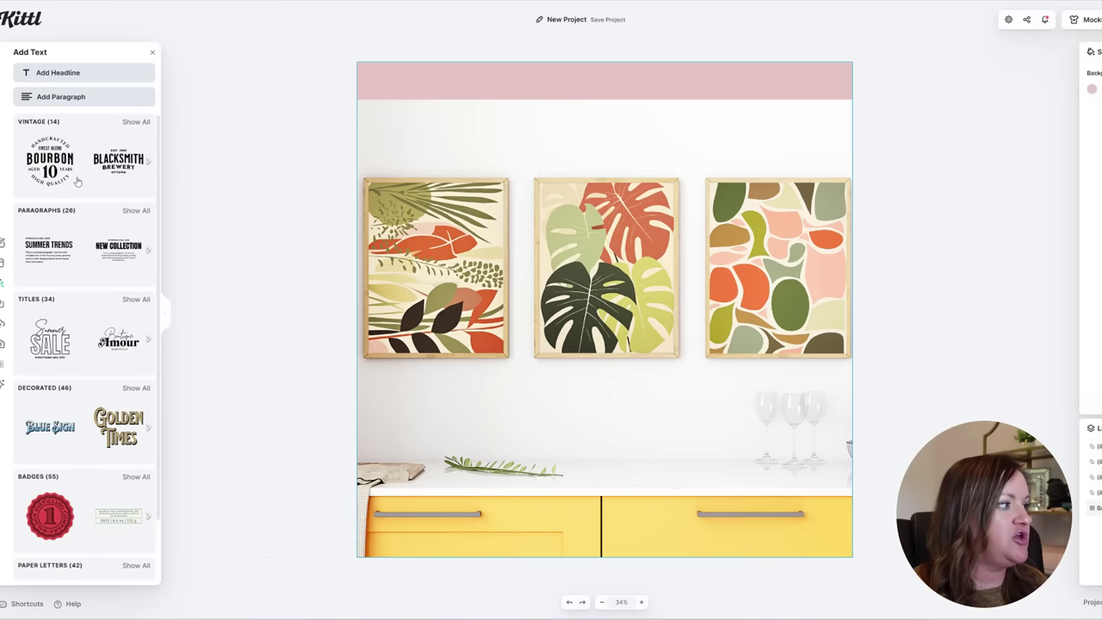
# Add a headline with the shop name, centred in the pink band at the top.
pyautogui.click(62, 74)
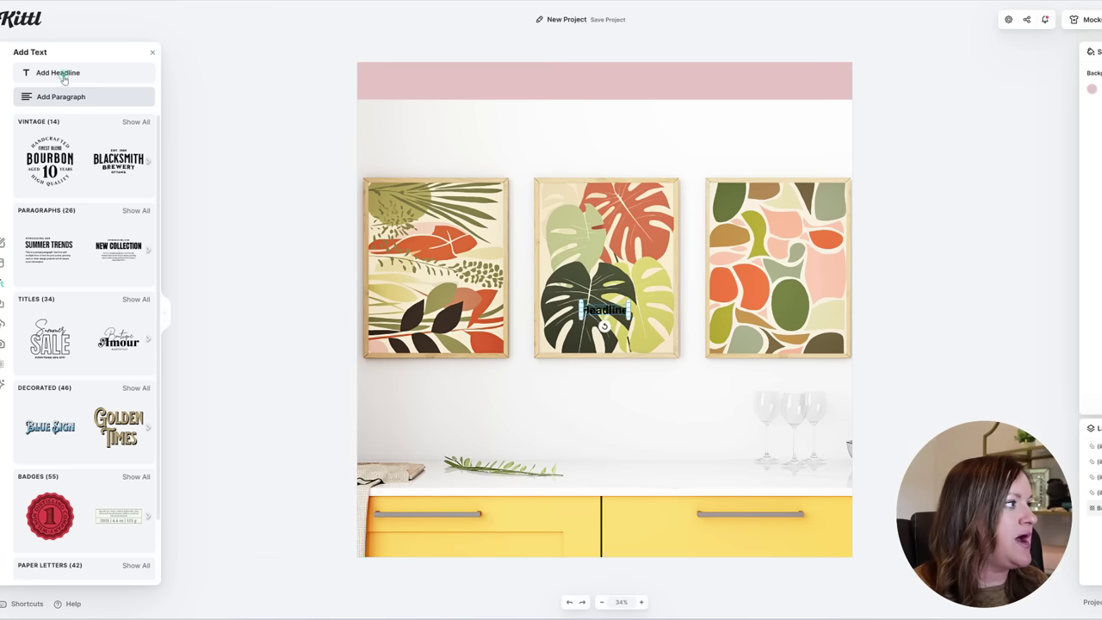
pyautogui.write('Bailey Designed')
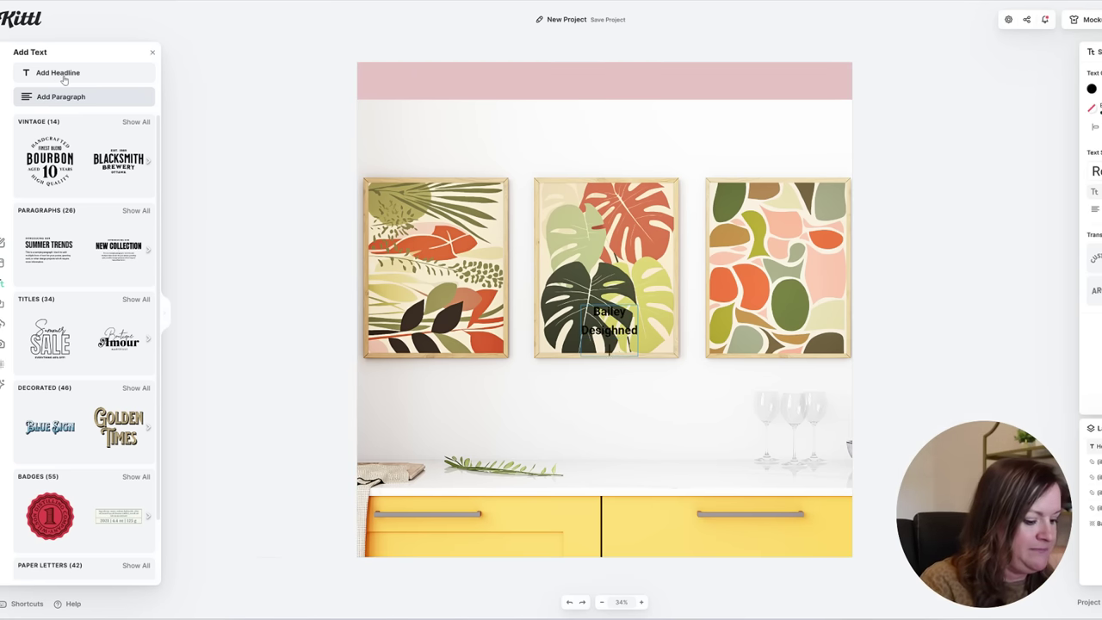
pyautogui.write(' Co.')
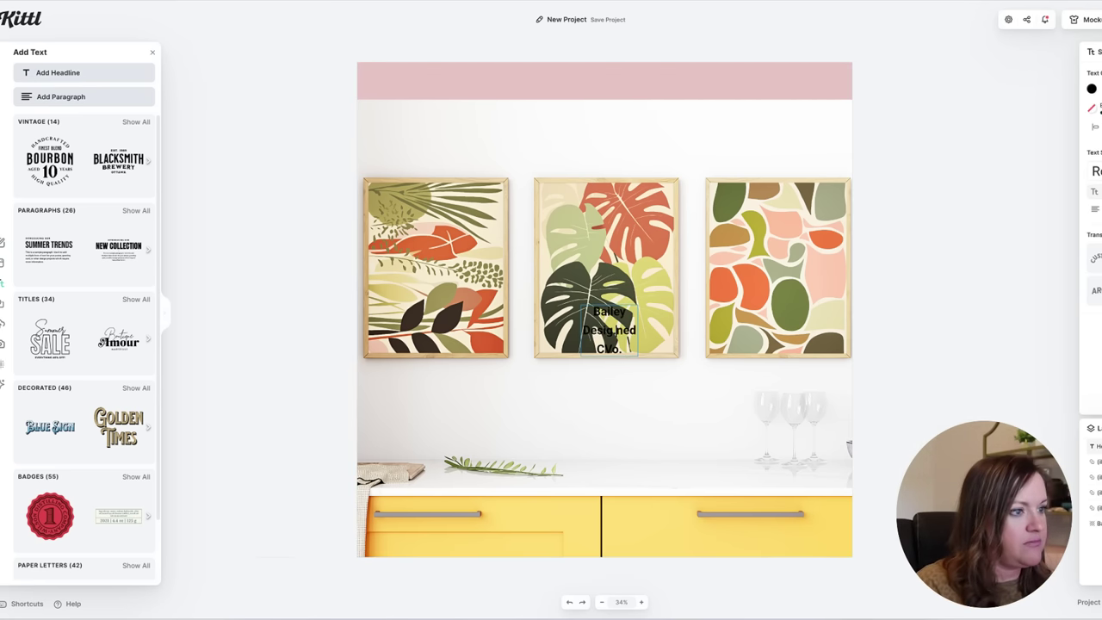
pyautogui.moveTo(624, 338); pyautogui.dragTo(616, 78)
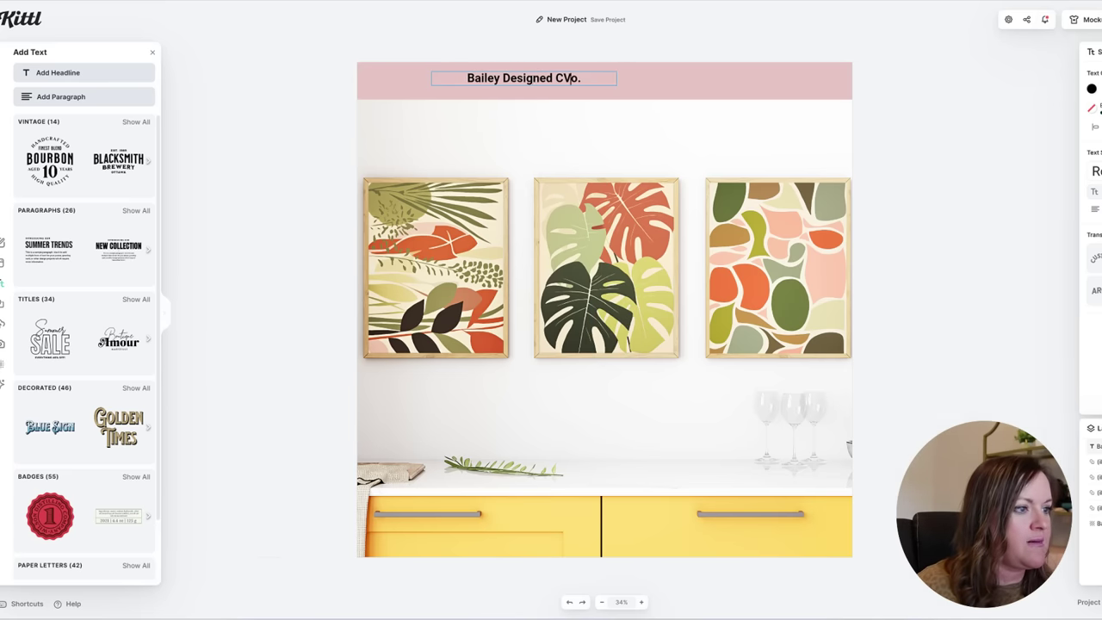
pyautogui.moveTo(538, 80); pyautogui.dragTo(625, 81)
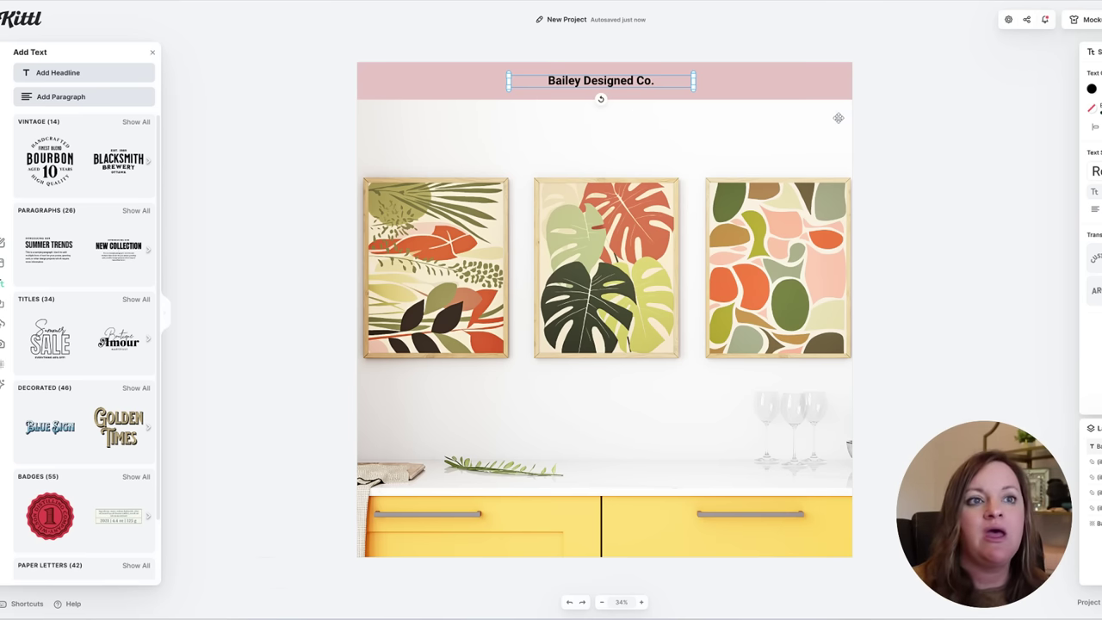
# Open Kittl's download options for the finished mockup, showing 3000 × 3000 with PNG or JPG.
pyautogui.click(1092, 19)
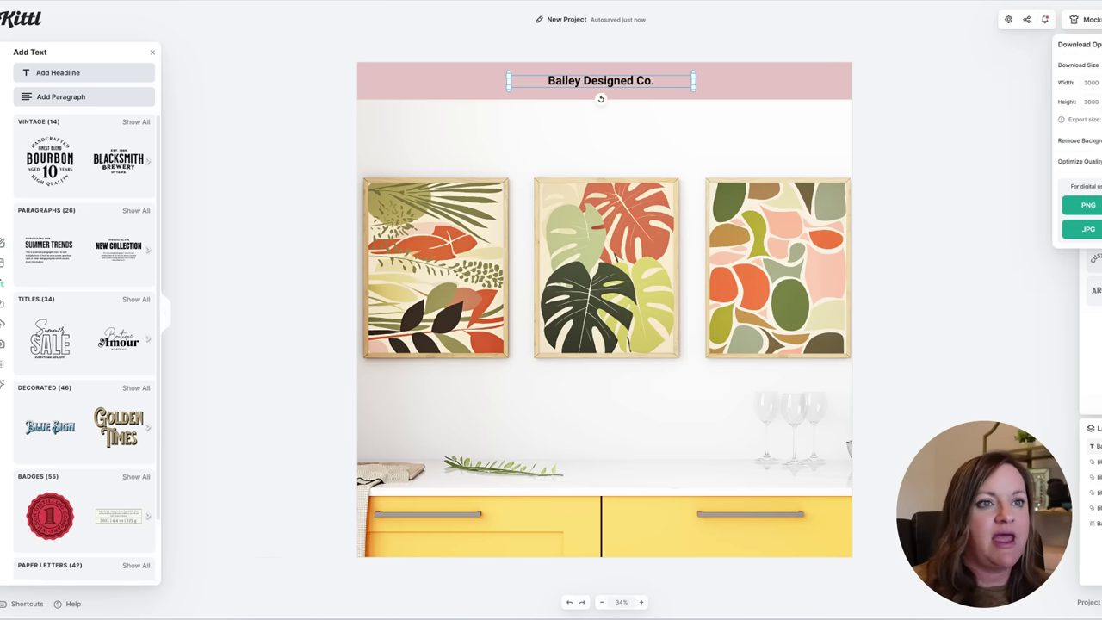